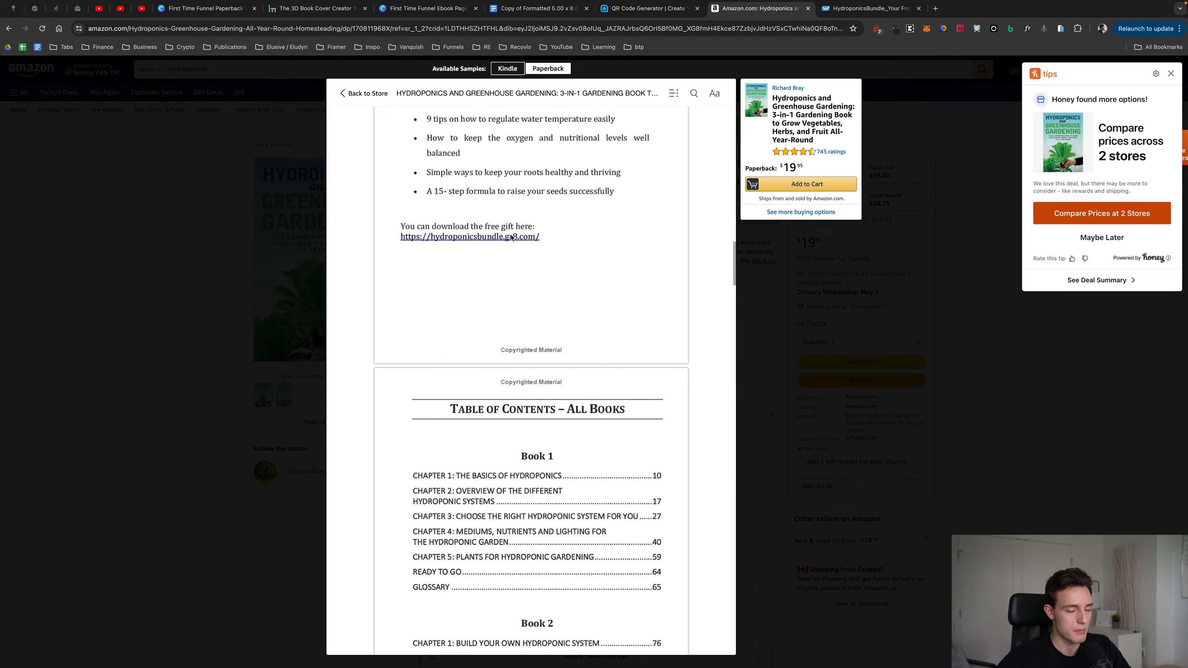
# Step: Compare the free bonus page in the Amazon book sample with the paperback bonus page design in Canva
pyautogui.scroll(5, 452, 242)
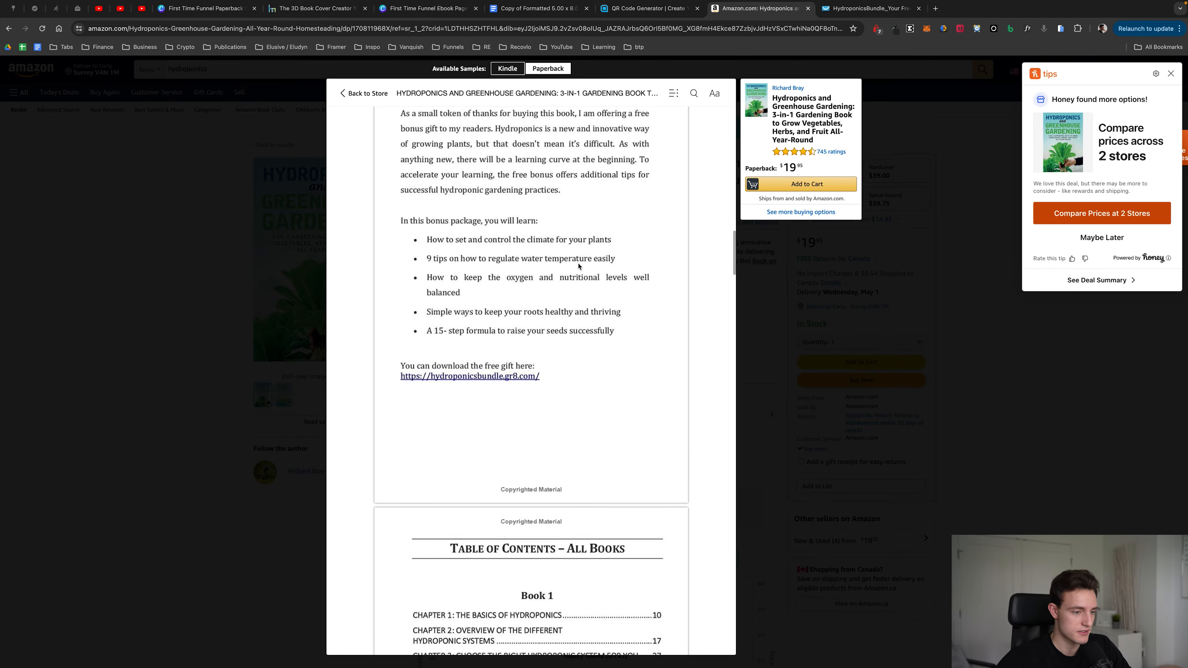
pyautogui.scroll(1, 678, 196)
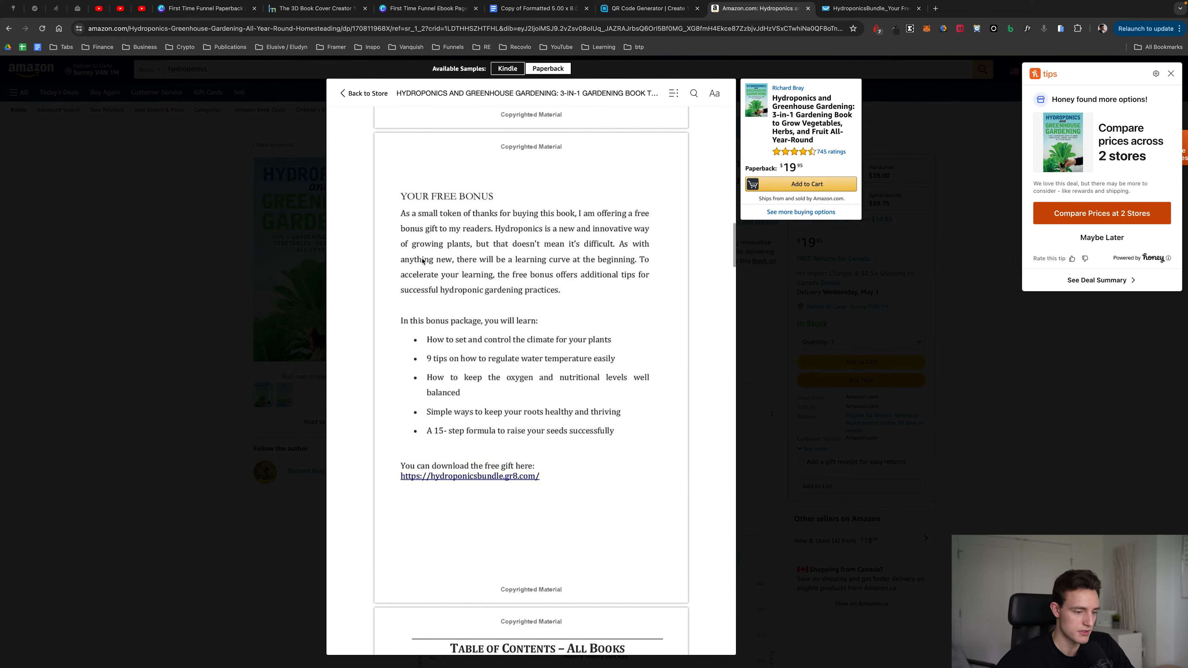
pyautogui.click(190, 9)
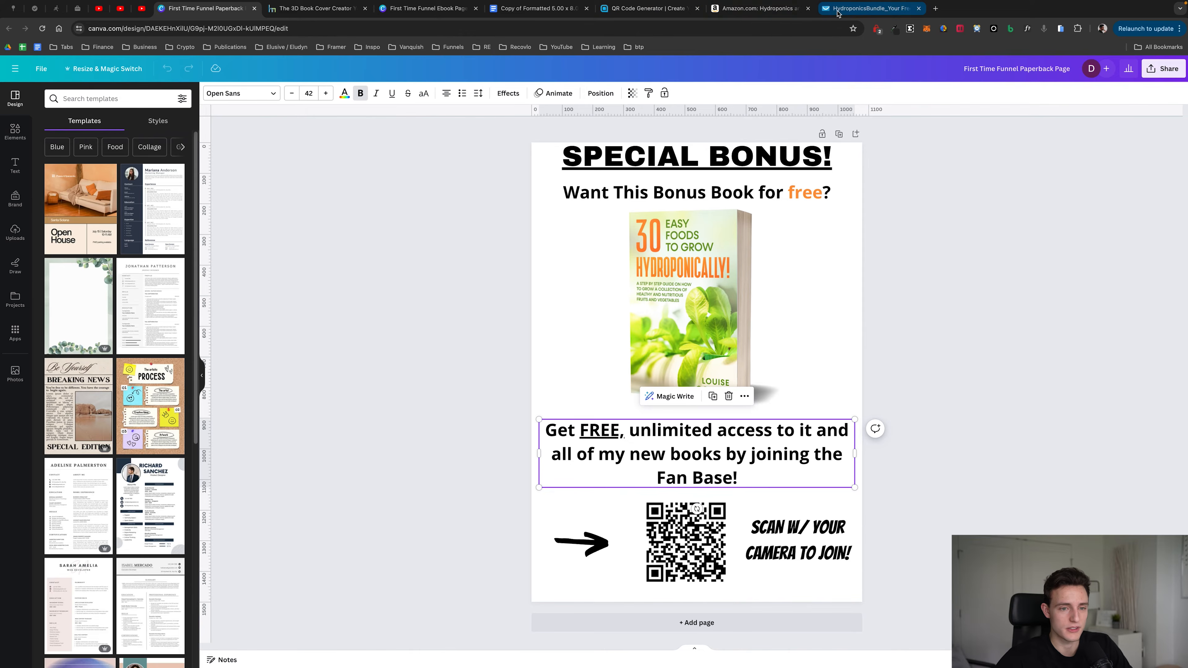
pyautogui.click(757, 9)
pyautogui.click(201, 8)
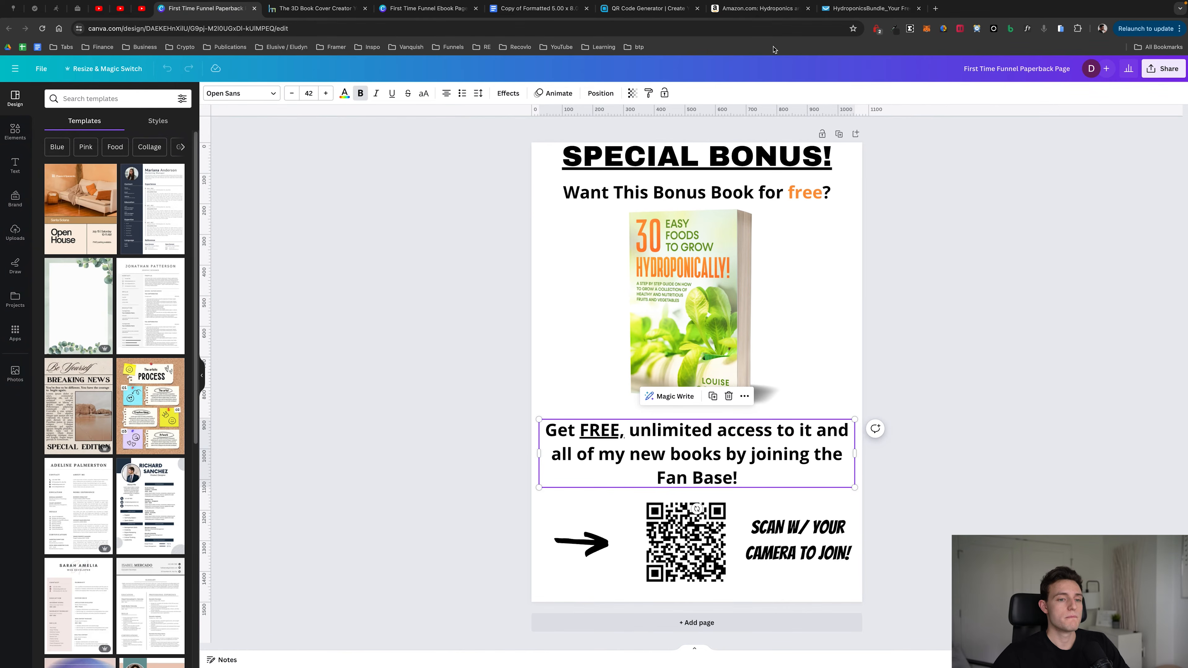
pyautogui.click(758, 8)
pyautogui.click(201, 9)
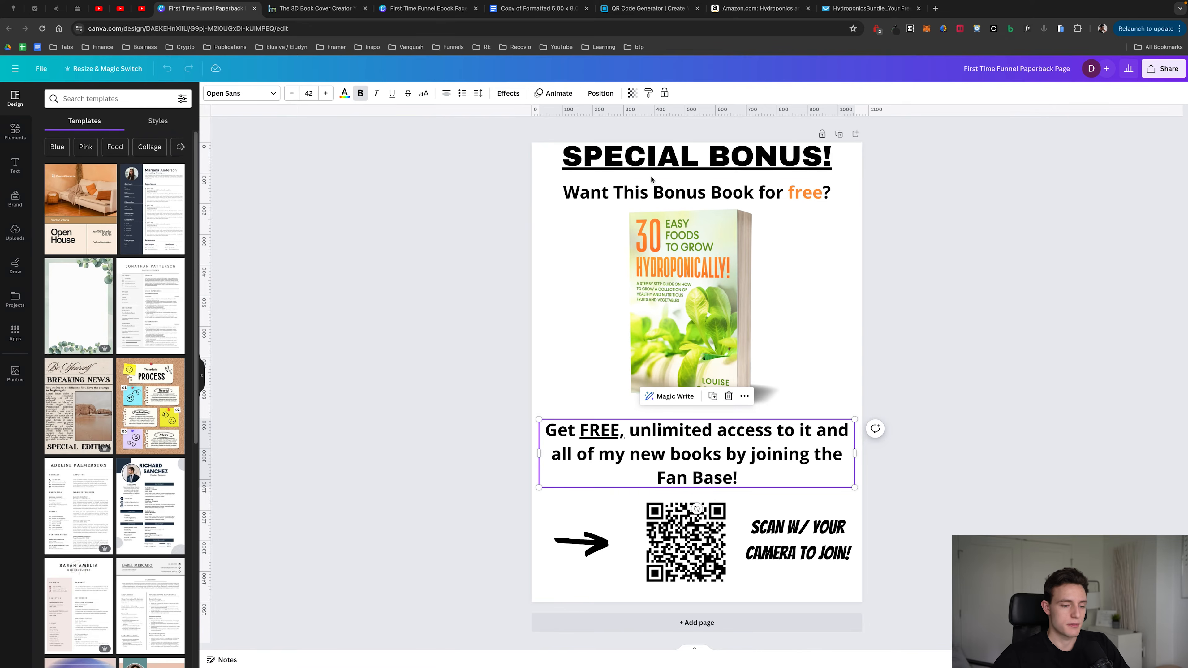
pyautogui.click(758, 8)
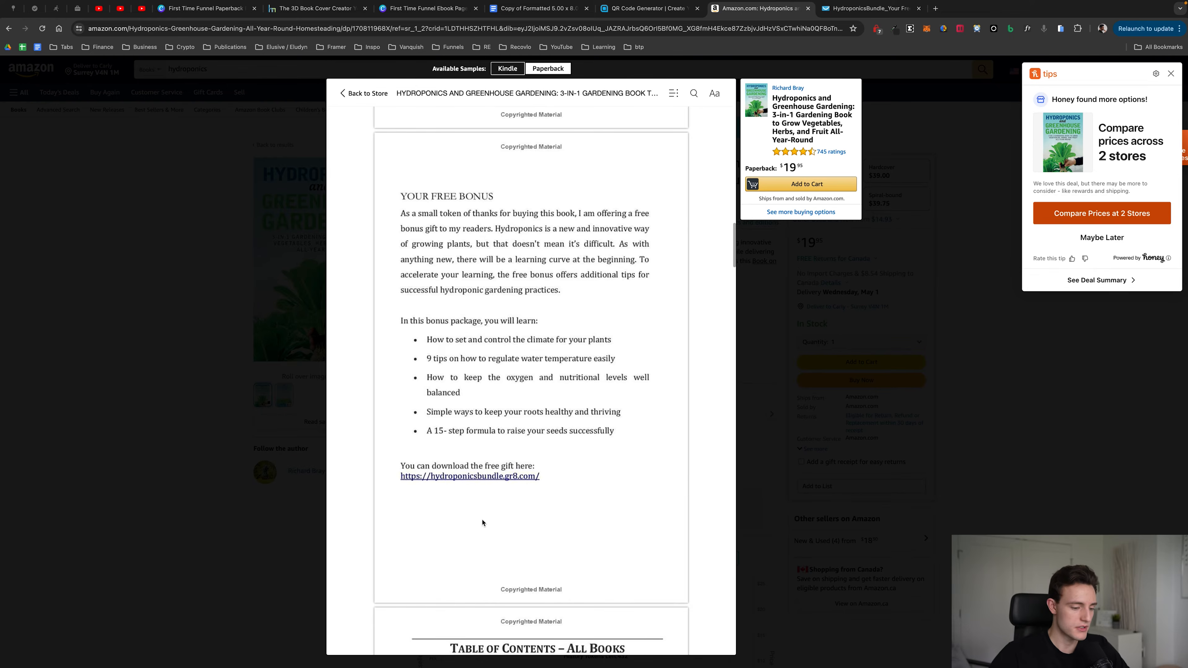
pyautogui.click(865, 8)
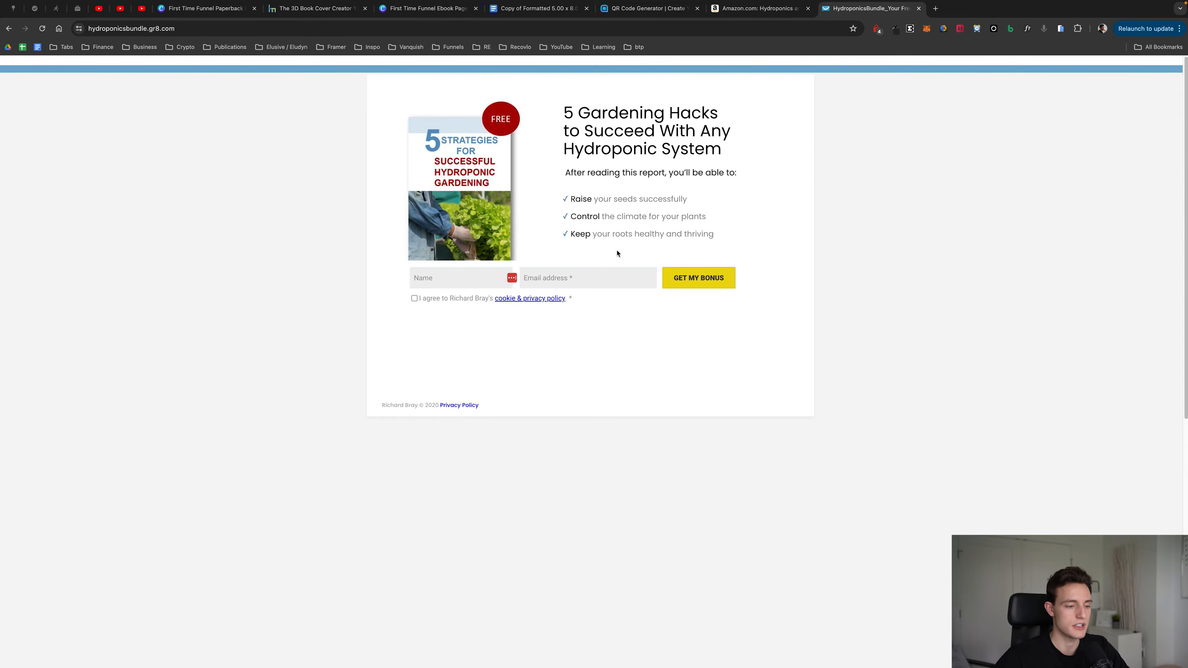
pyautogui.click(564, 280)
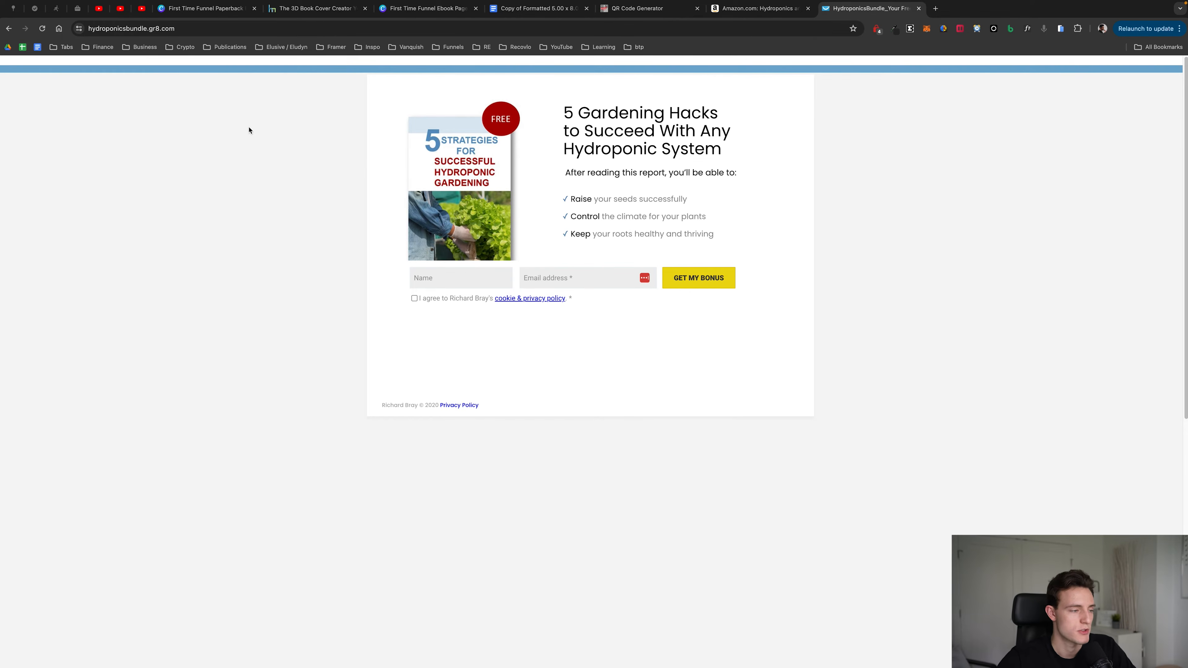
pyautogui.click(187, 34)
pyautogui.press('super+c')
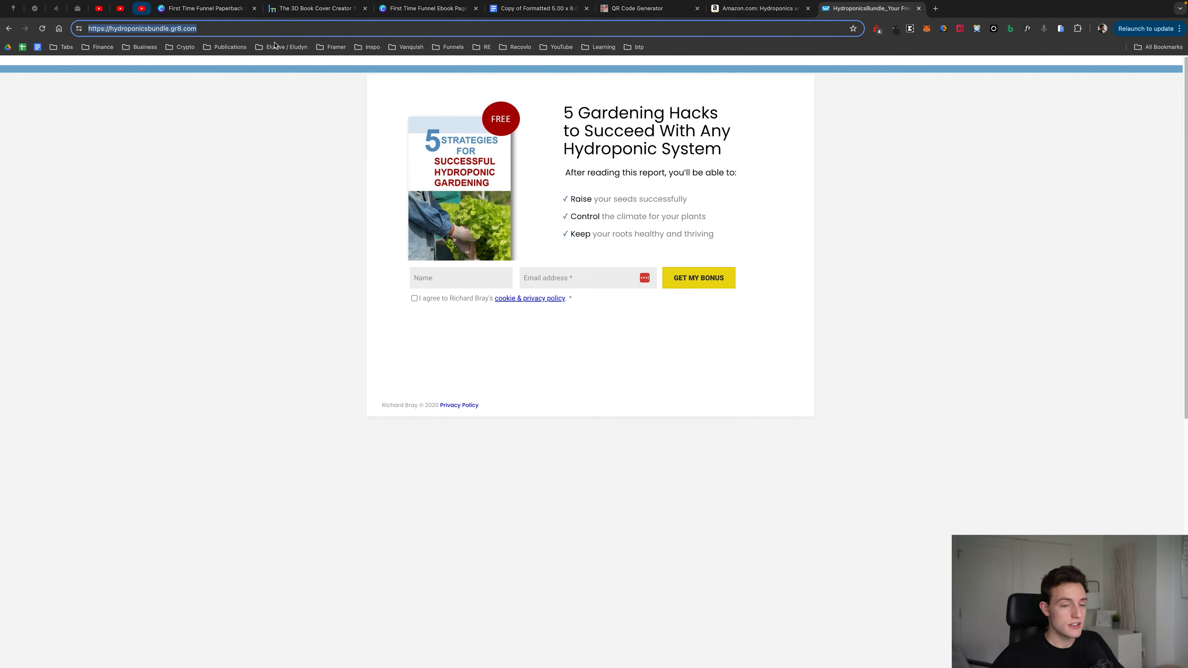
pyautogui.click(639, 8)
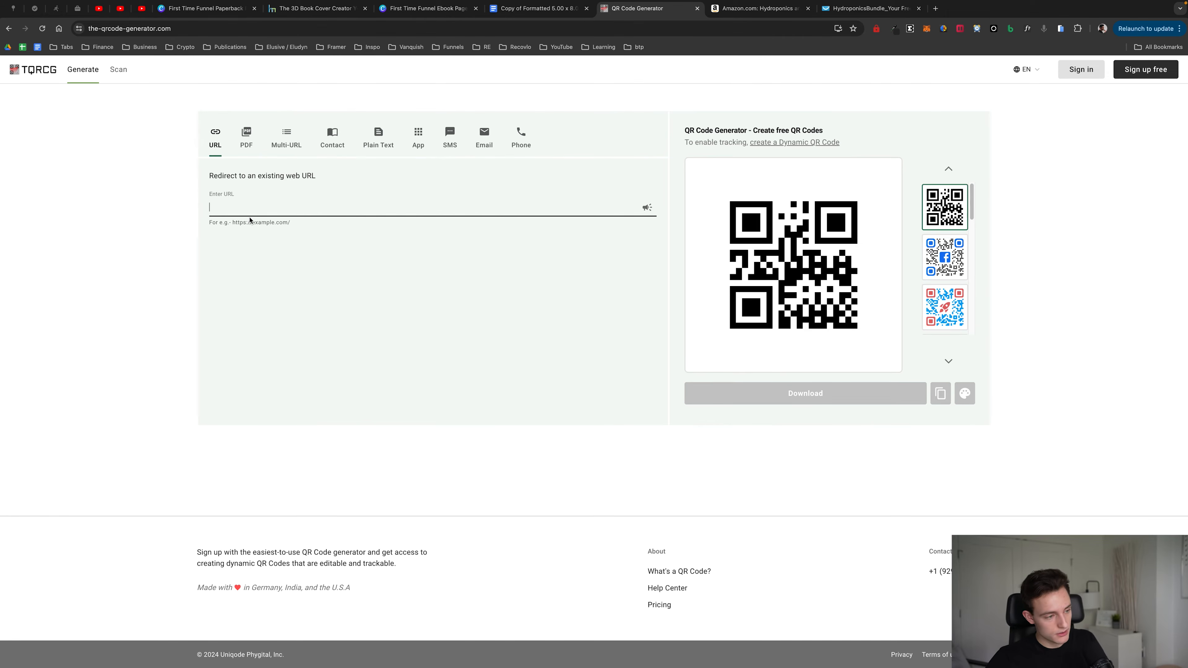
pyautogui.press('super+v')
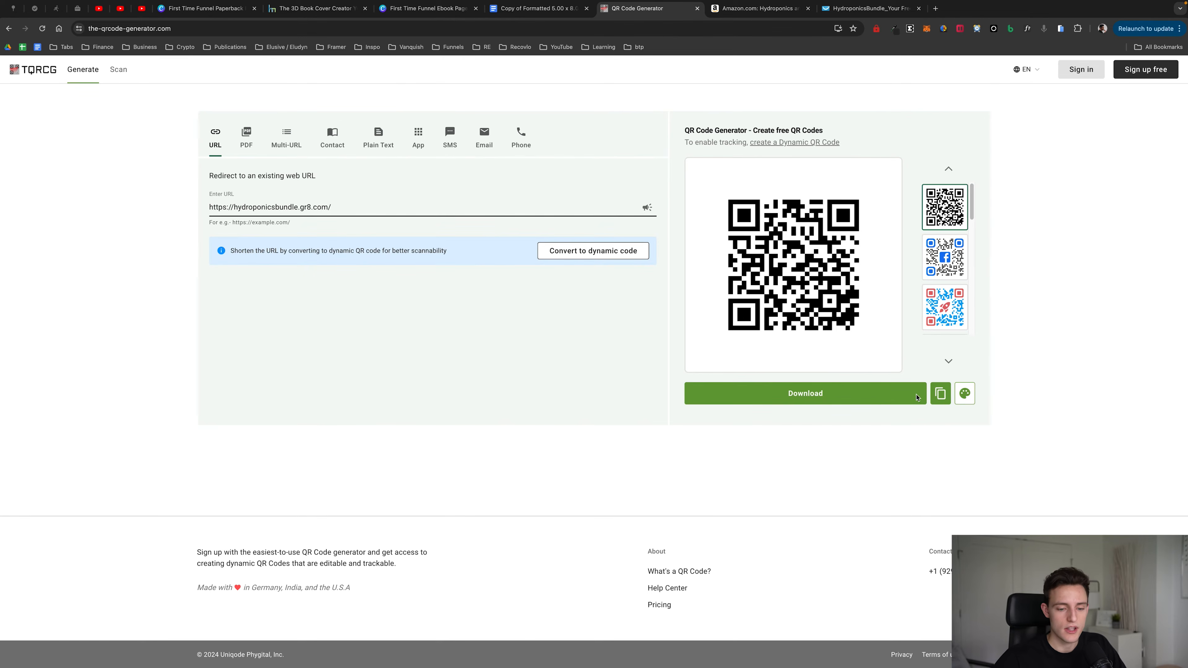
# Step: Download the QR code as a 1000px PNG named Untitled 1
pyautogui.click(811, 395)
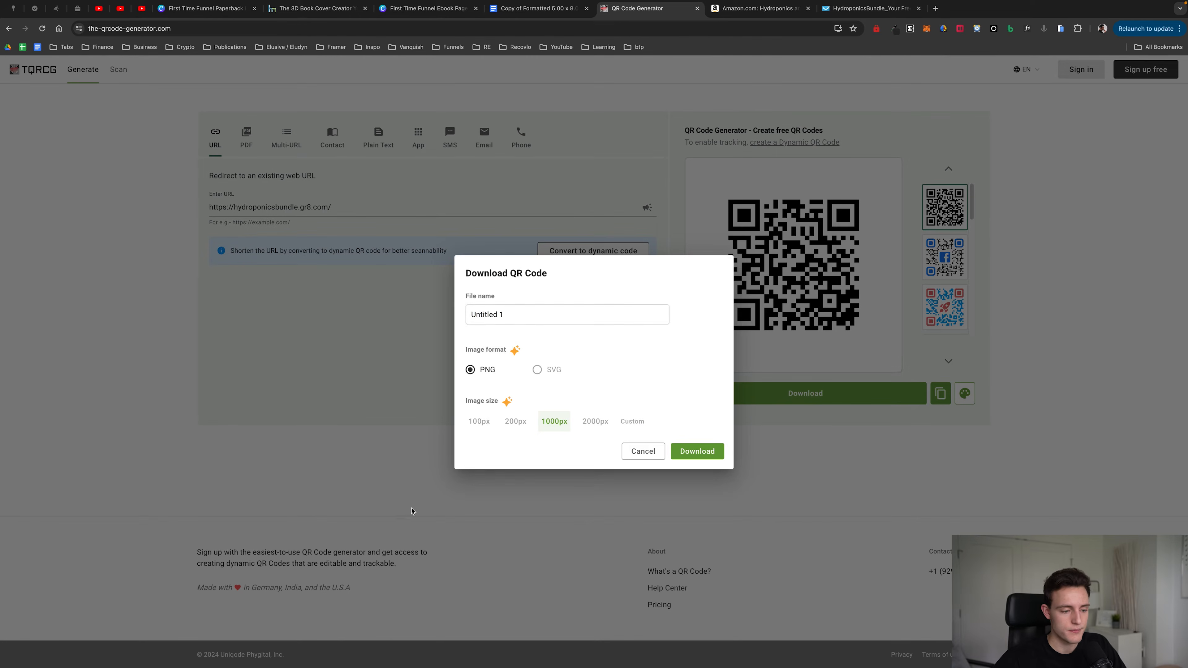
pyautogui.doubleClick(494, 312)
pyautogui.click(507, 364)
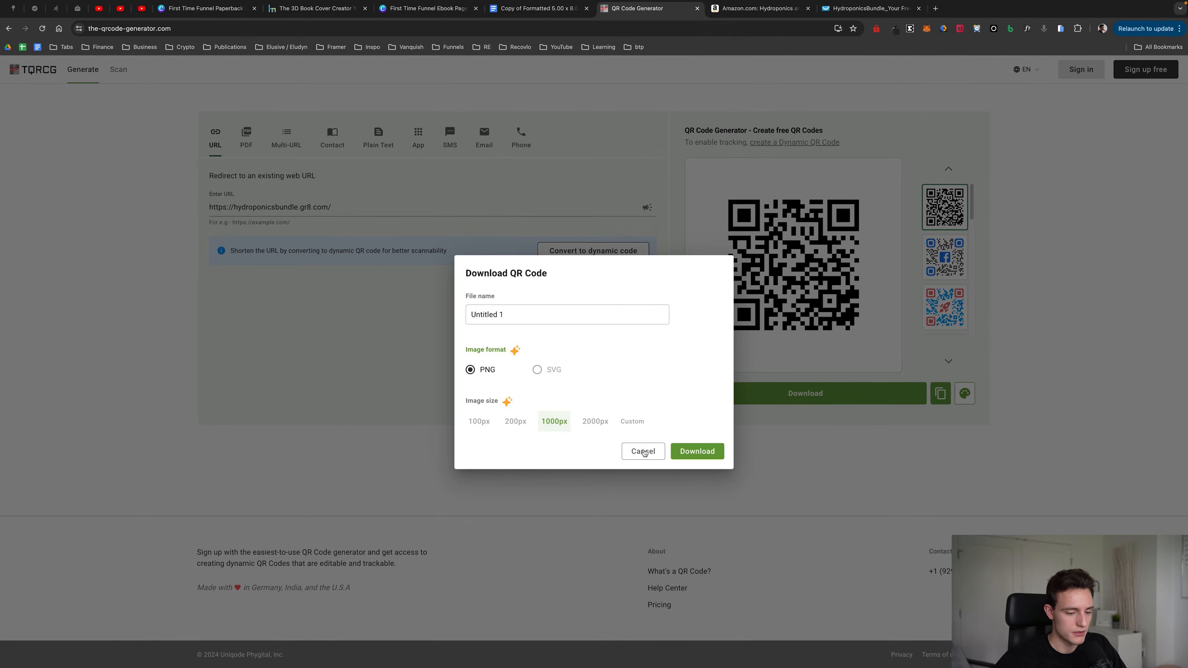
pyautogui.click(682, 452)
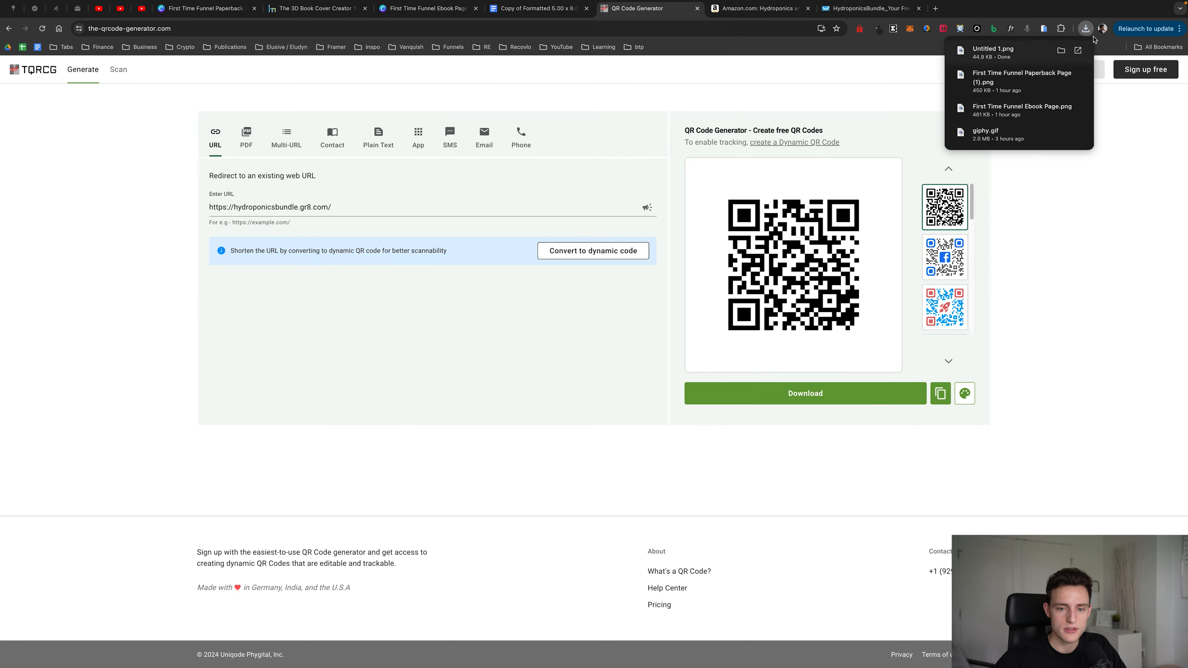
# Step: Examine the QR code on the paperback bonus page in Canva alongside the hydroponics landing page
pyautogui.click(206, 8)
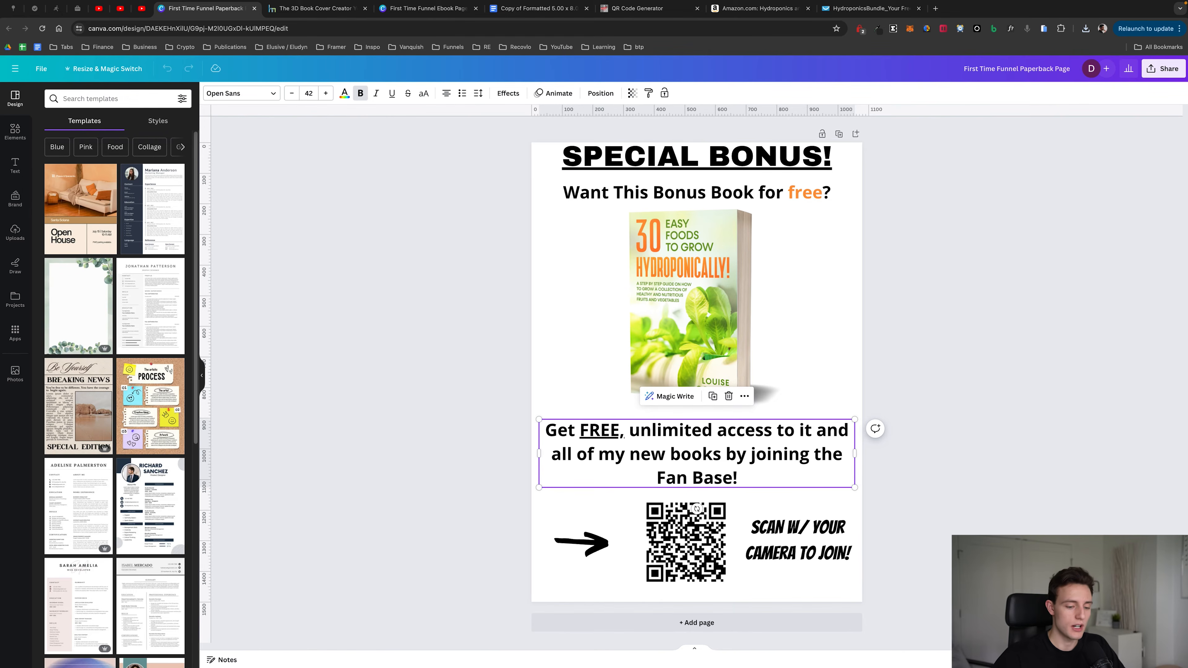
pyautogui.click(645, 556)
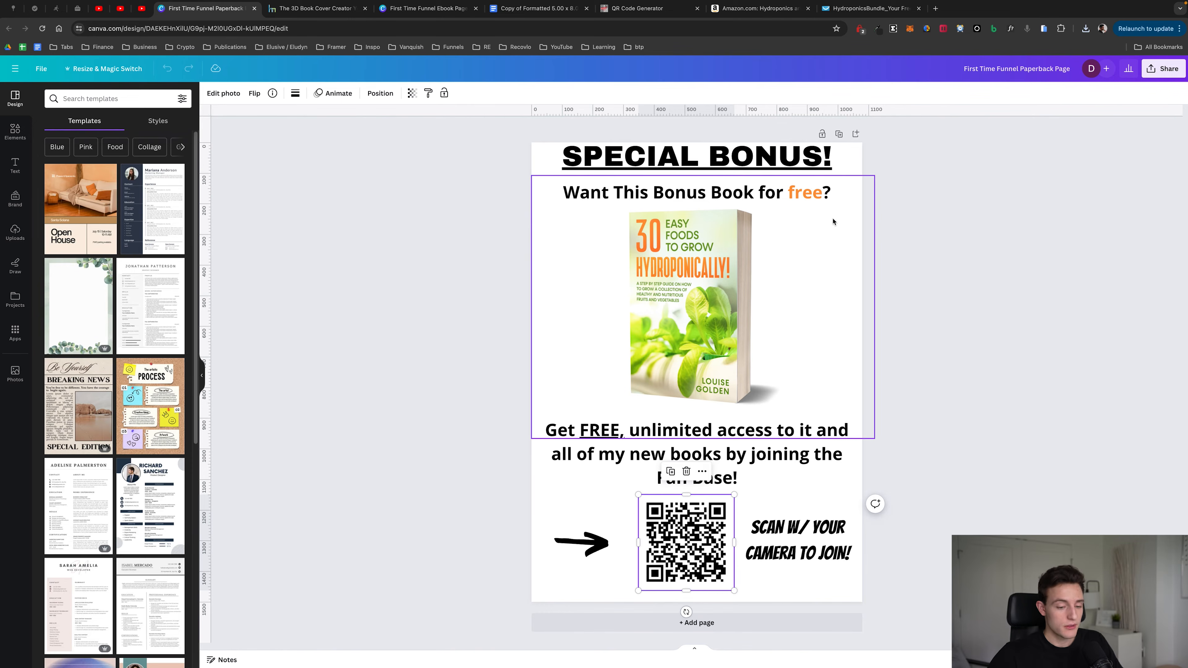
pyautogui.click(941, 267)
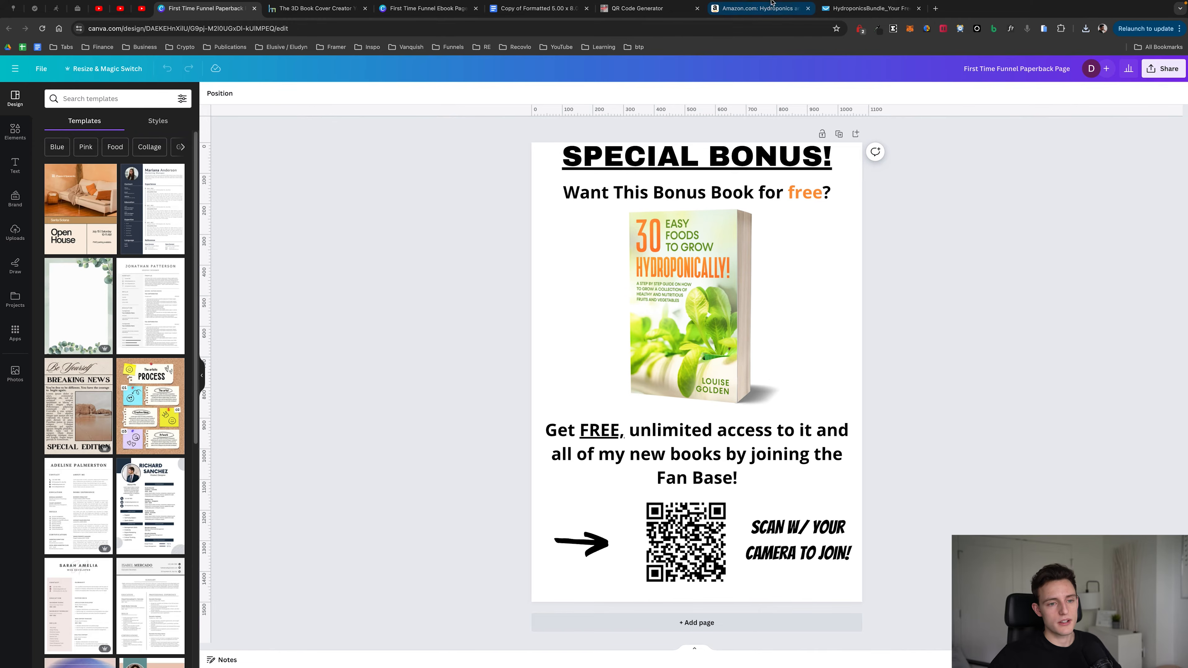
pyautogui.click(868, 8)
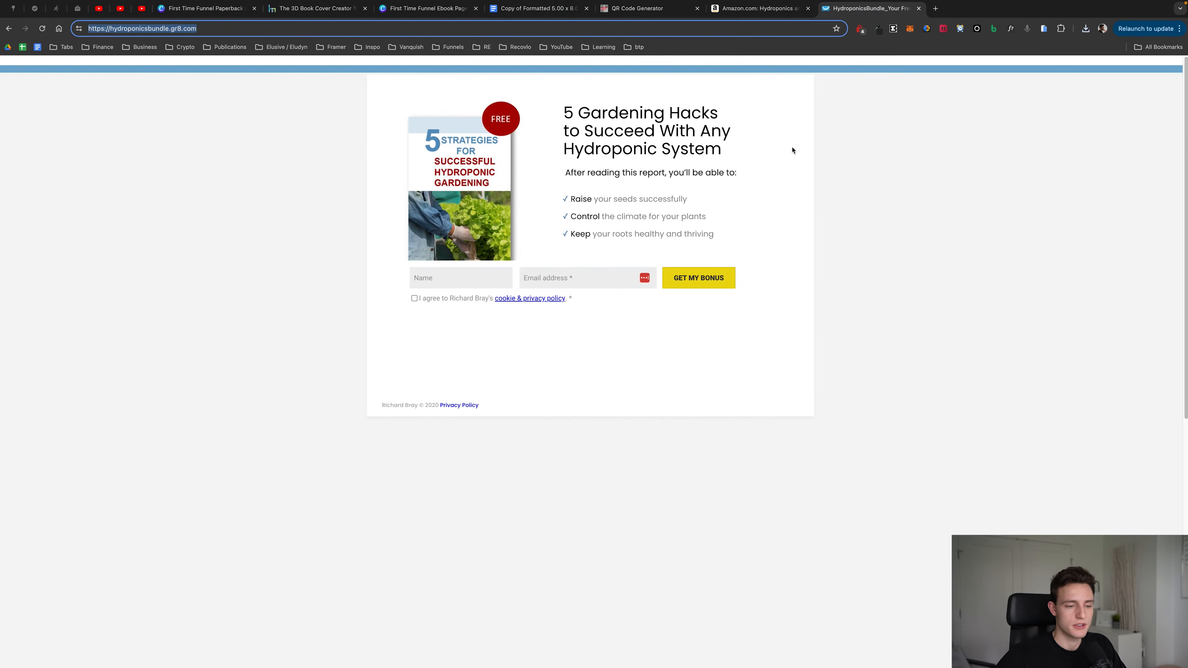
pyautogui.click(251, 8)
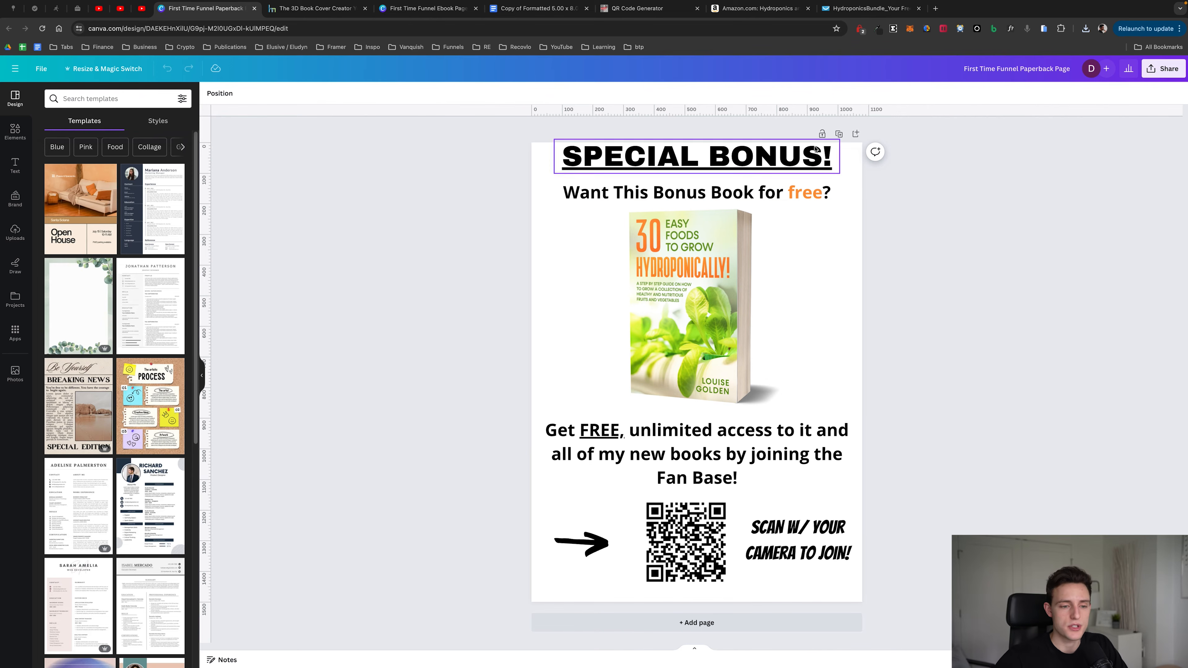
# Step: Review the download options for the First Time Funnel Paperback Page and First Time Funnel Ebook Page designs
pyautogui.click(1155, 73)
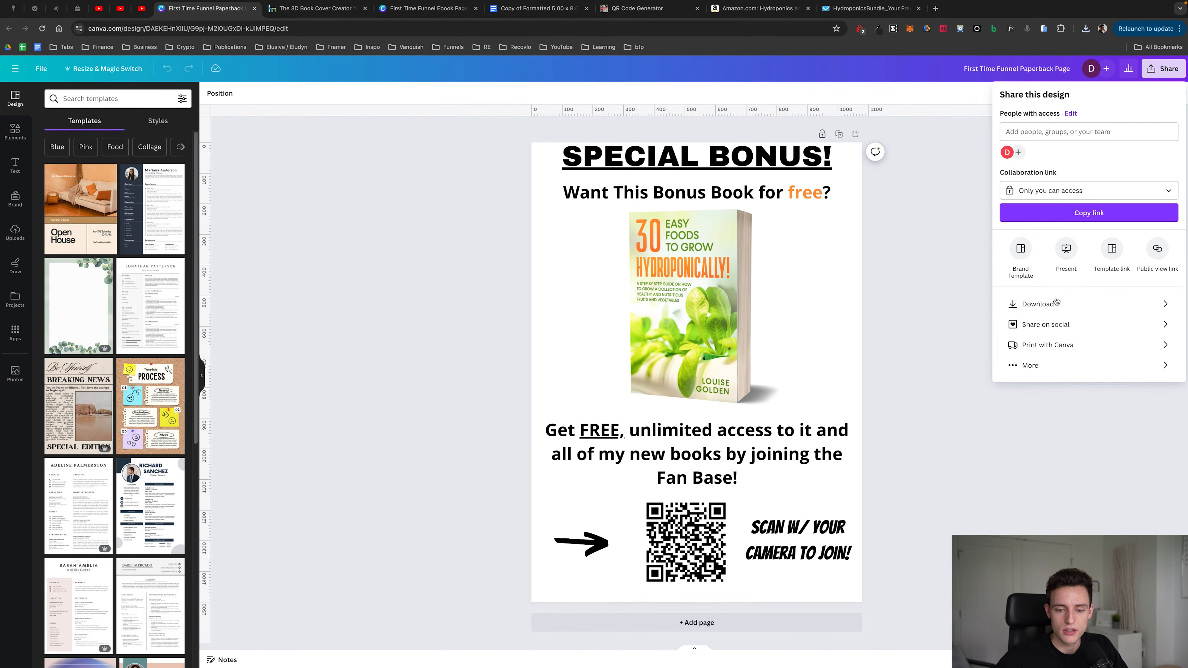
pyautogui.click(1042, 304)
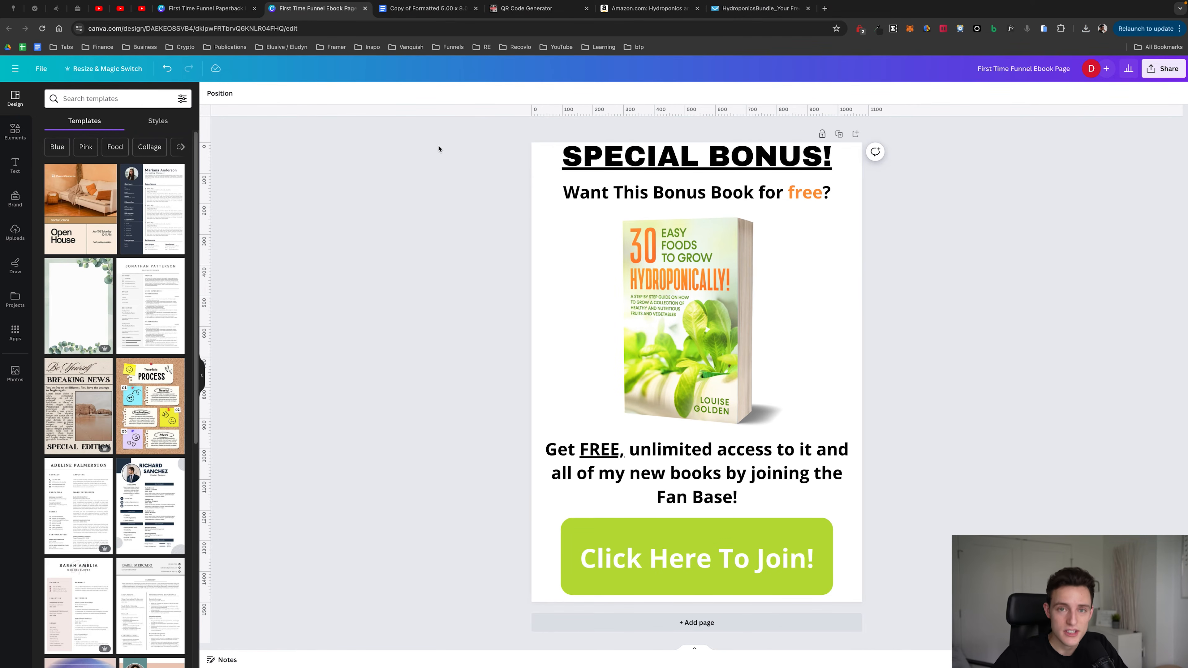
pyautogui.click(220, 8)
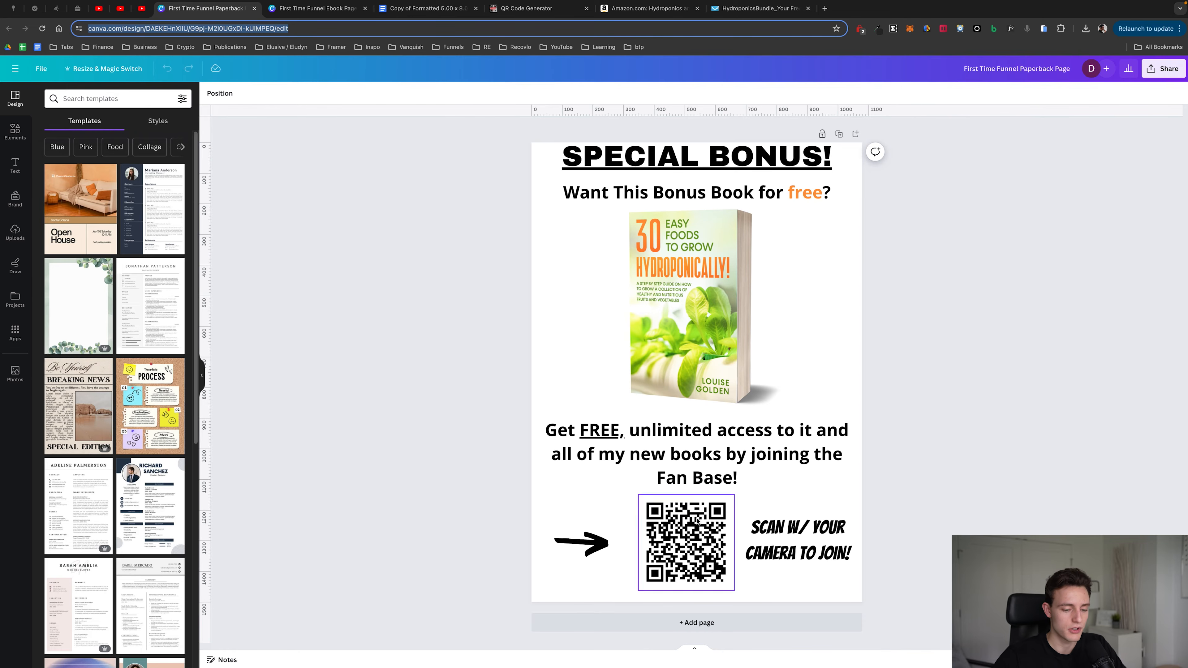
pyautogui.click(350, 9)
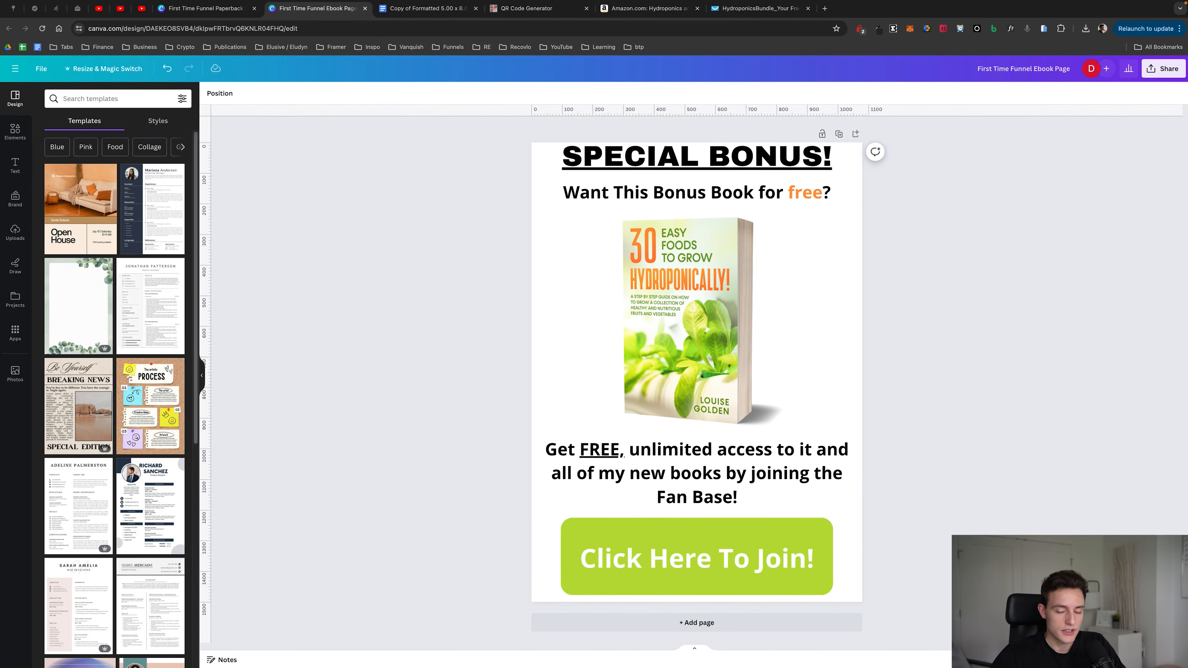
pyautogui.click(1163, 68)
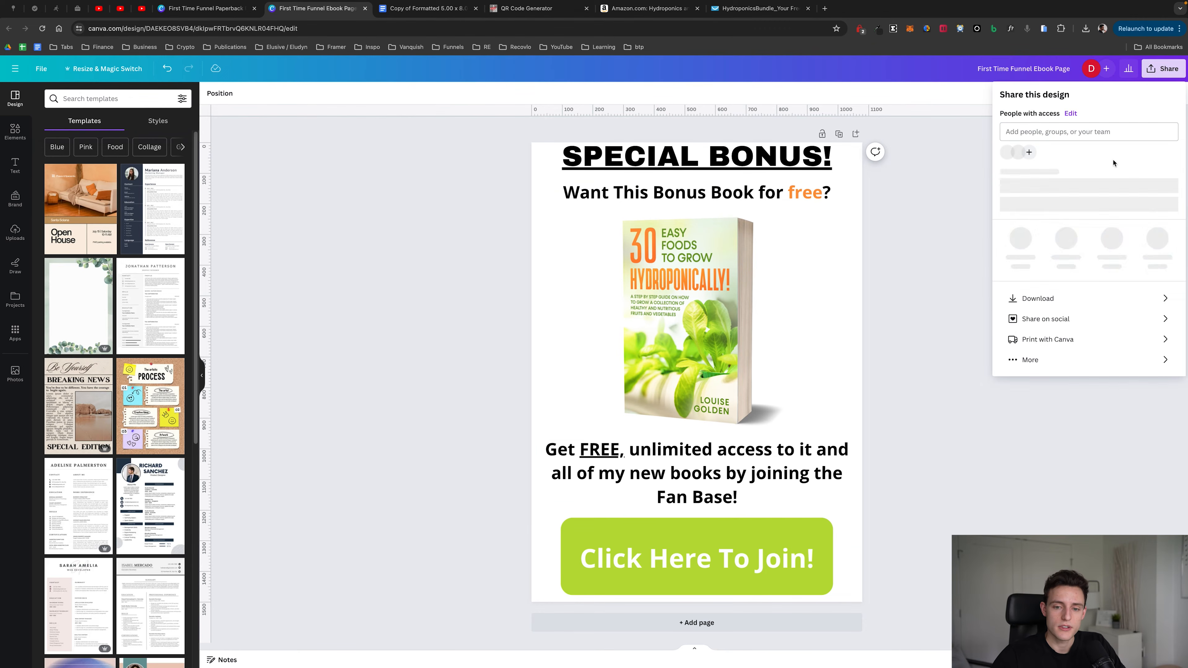
pyautogui.click(1043, 304)
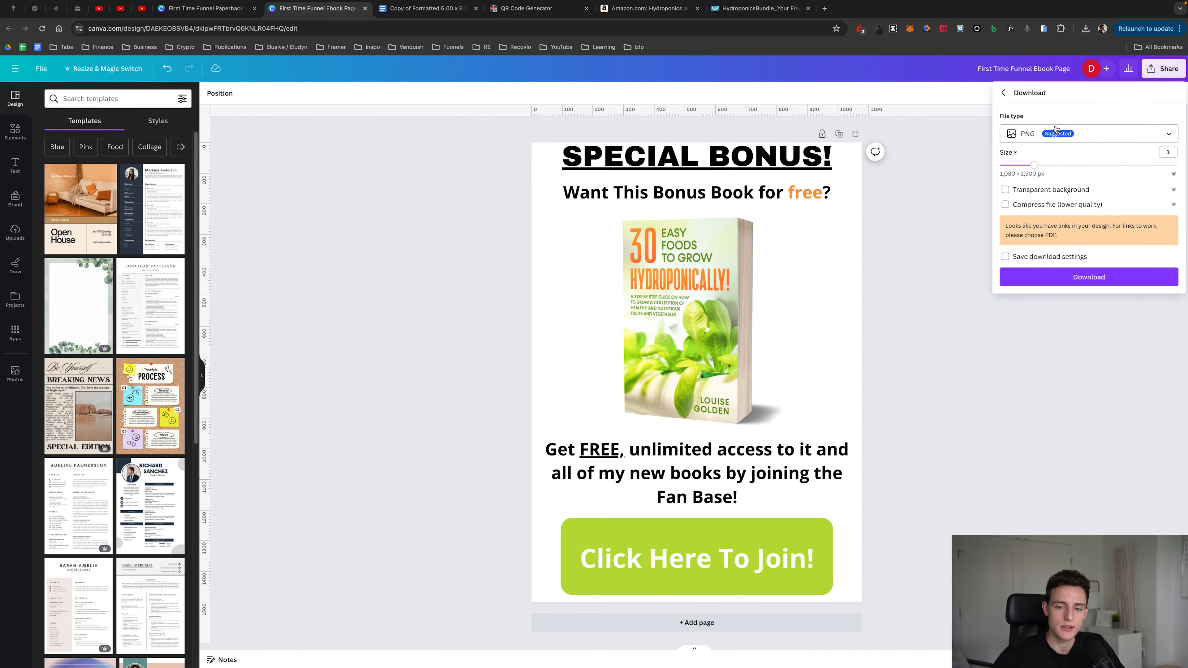
pyautogui.click(940, 248)
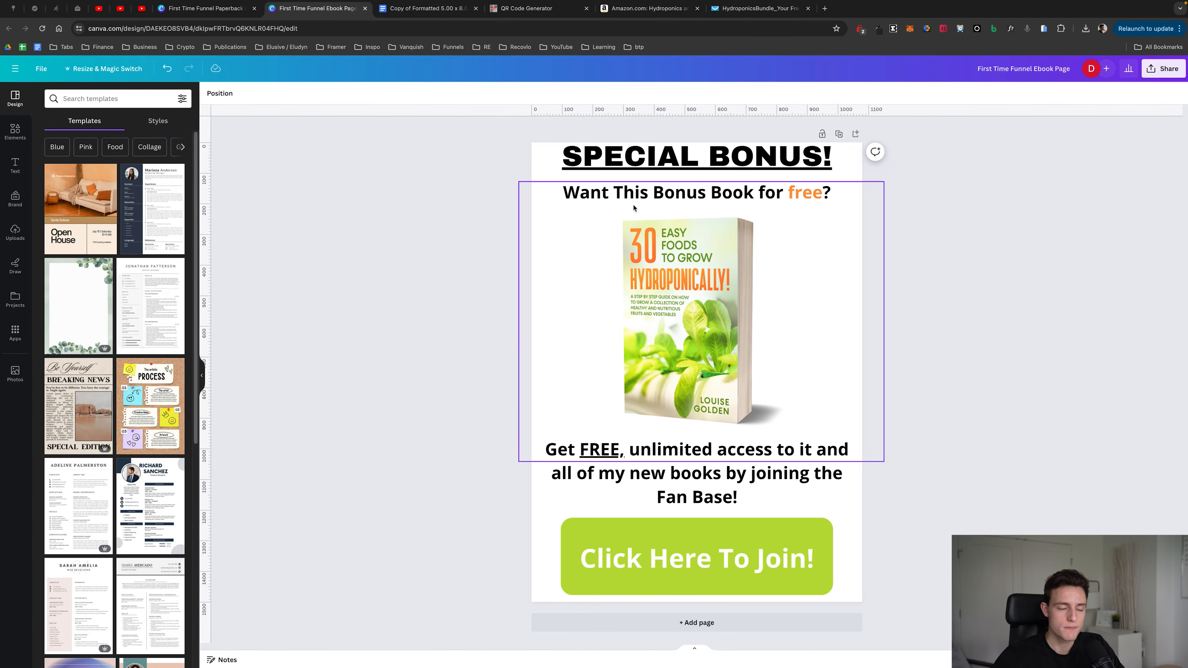
# Step: Compare the paperback bonus page's layout with the ebook version of the page
pyautogui.click(188, 12)
pyautogui.click(568, 276)
pyautogui.click(338, 10)
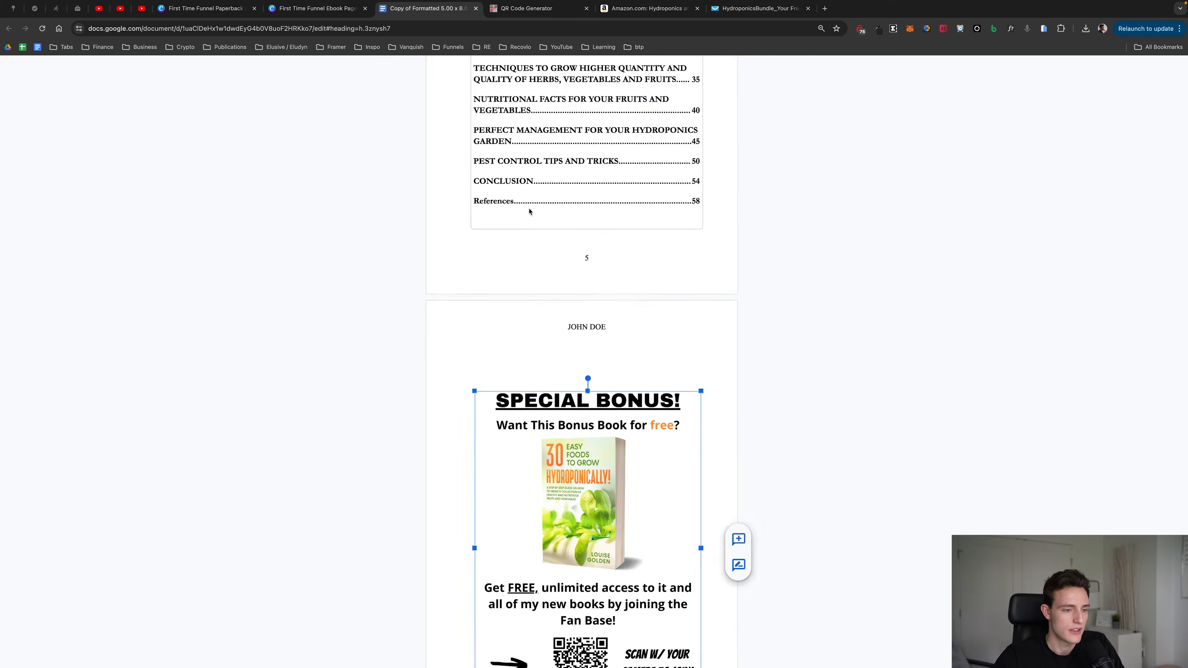
# Step: In the Google Docs paperback manuscript, delete the SPECIAL BONUS image from the page after the table of contents
pyautogui.scroll(15, 550, 221)
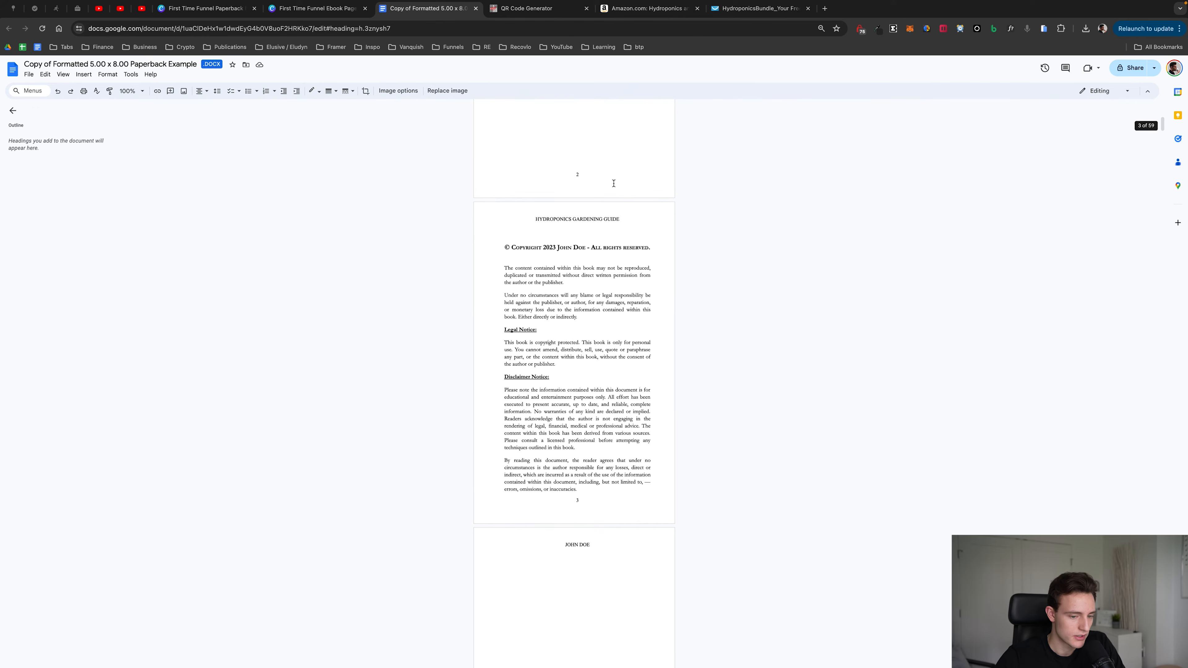
pyautogui.scroll(-20, 585, 222)
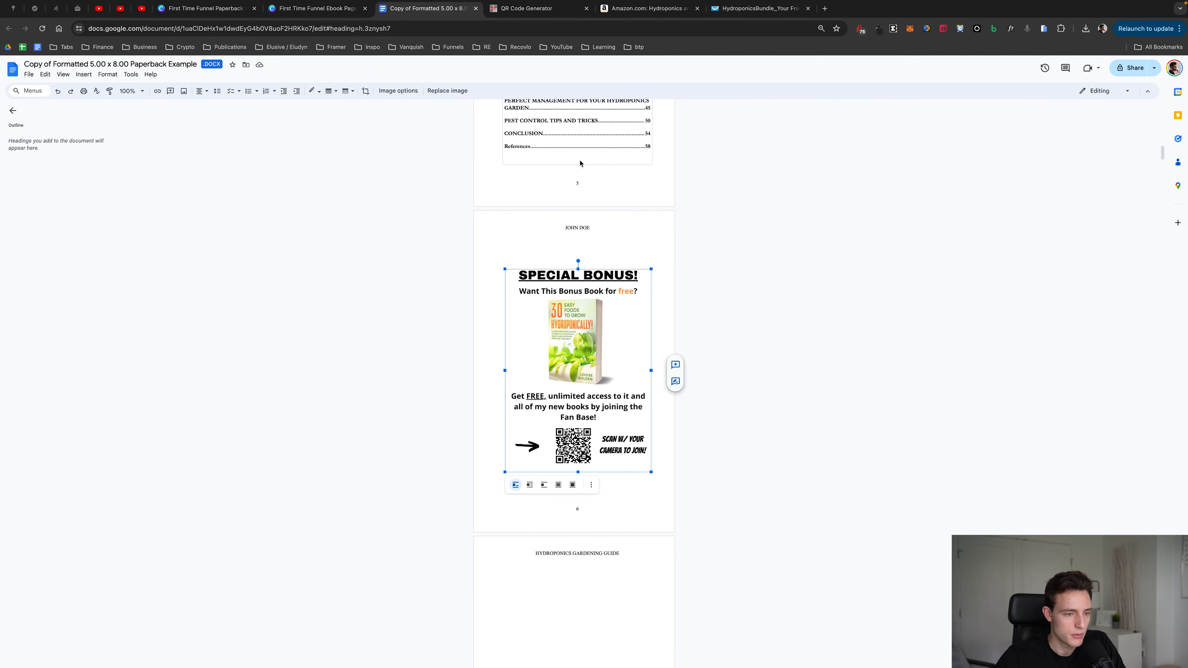
pyautogui.scroll(7, 582, 338)
pyautogui.scroll(-7, 582, 338)
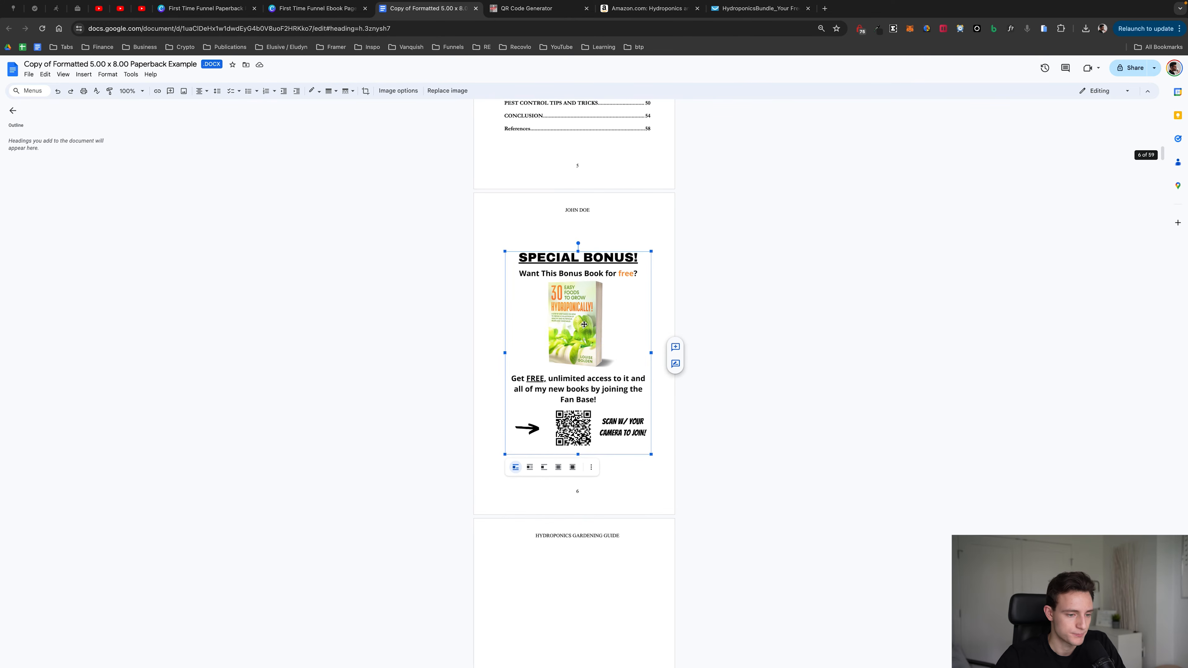
pyautogui.scroll(2, 583, 314)
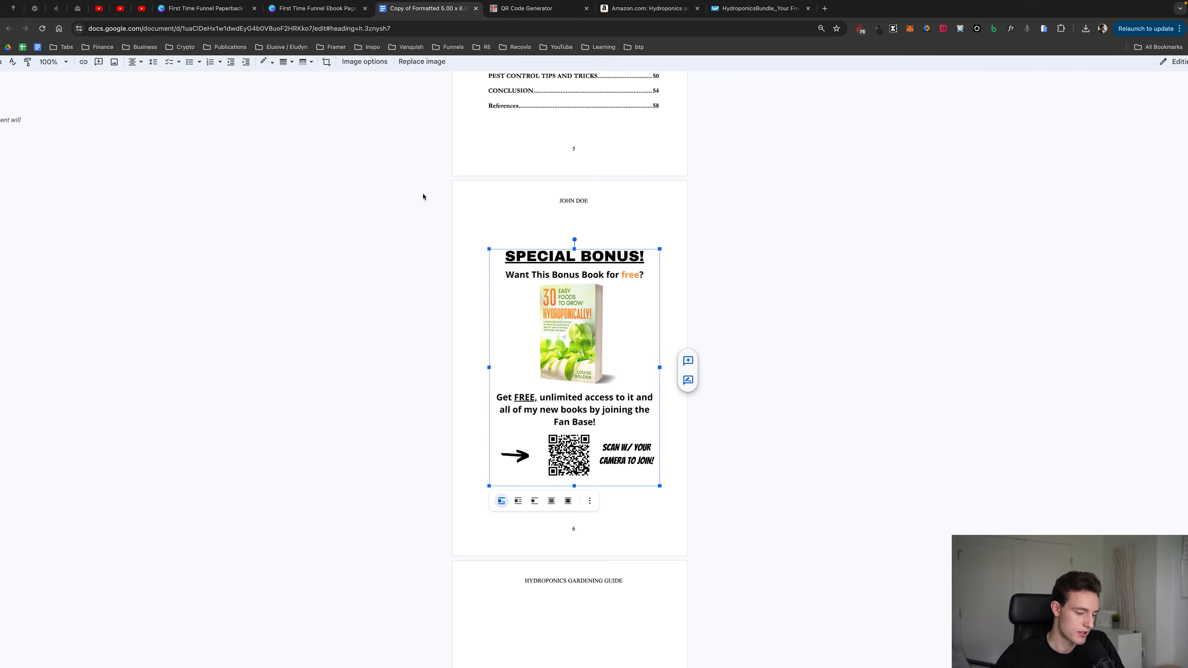
pyautogui.press('BackSpace')
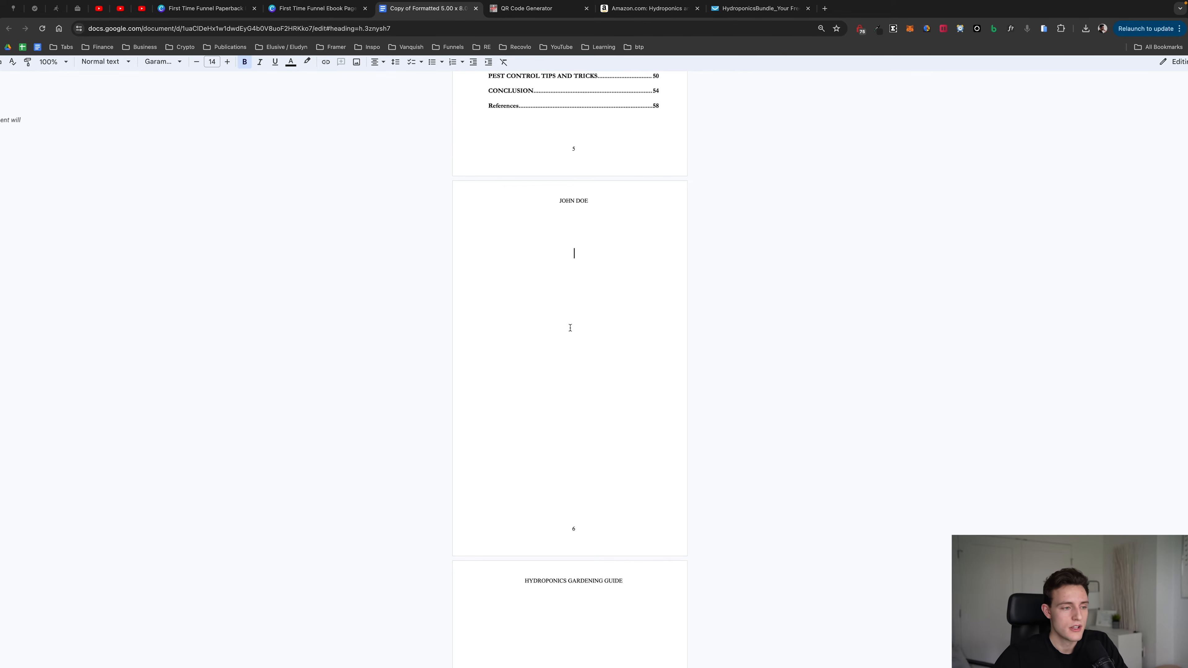
# Step: Insert First Time Funnel Paperback Page (1).png from the Downloads folder on the blank page after the table of contents
pyautogui.scroll(-3, 554, 289)
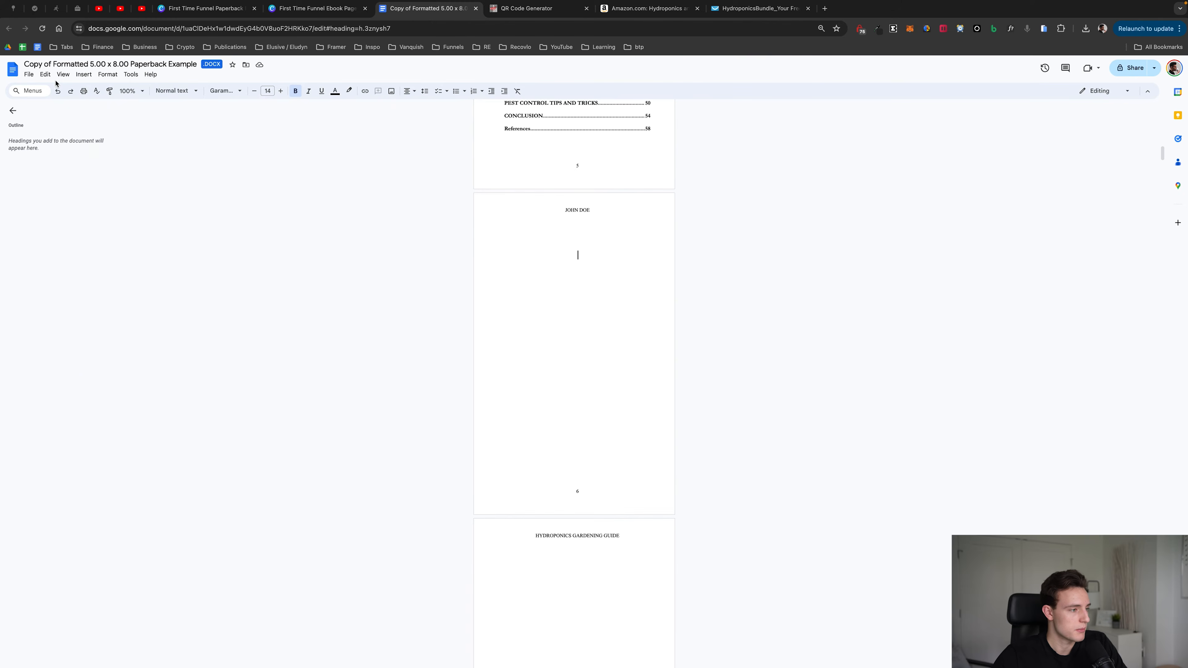
pyautogui.click(83, 74)
pyautogui.moveTo(141, 94)
pyautogui.click(246, 91)
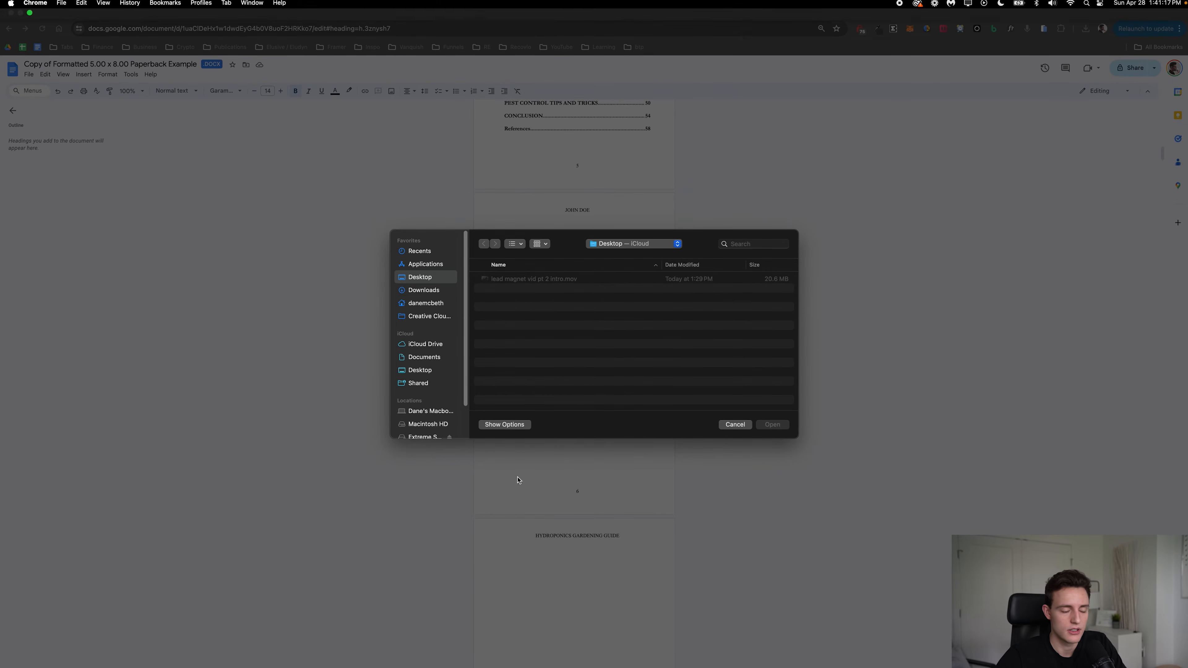
pyautogui.click(434, 290)
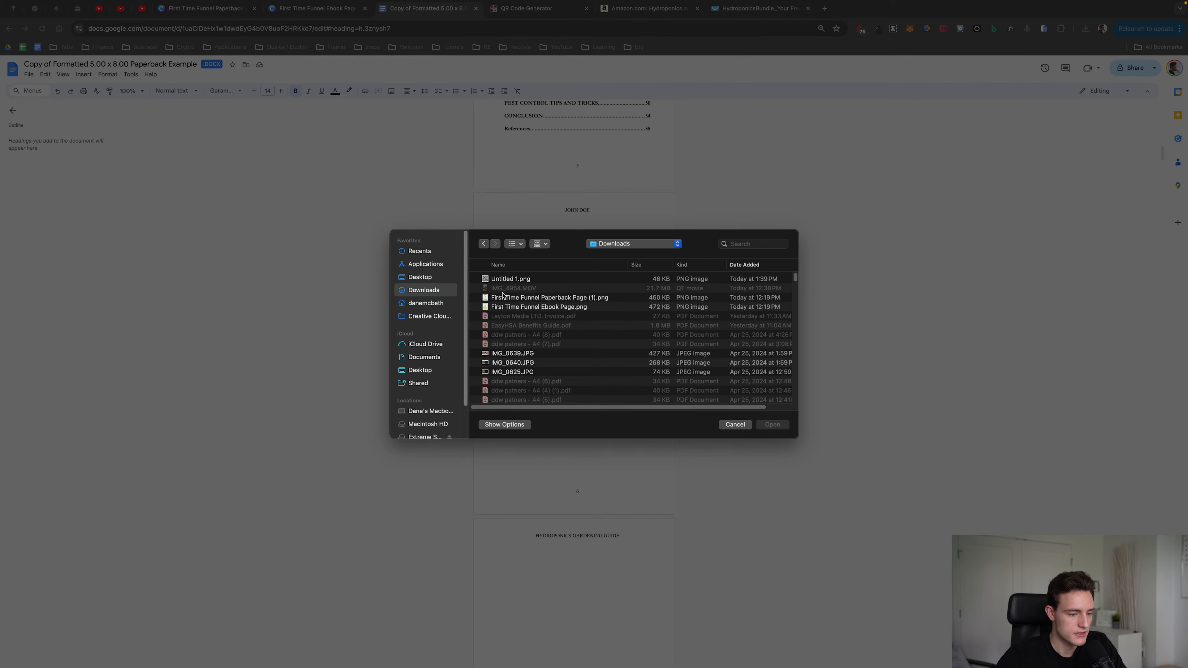
pyautogui.doubleClick(567, 299)
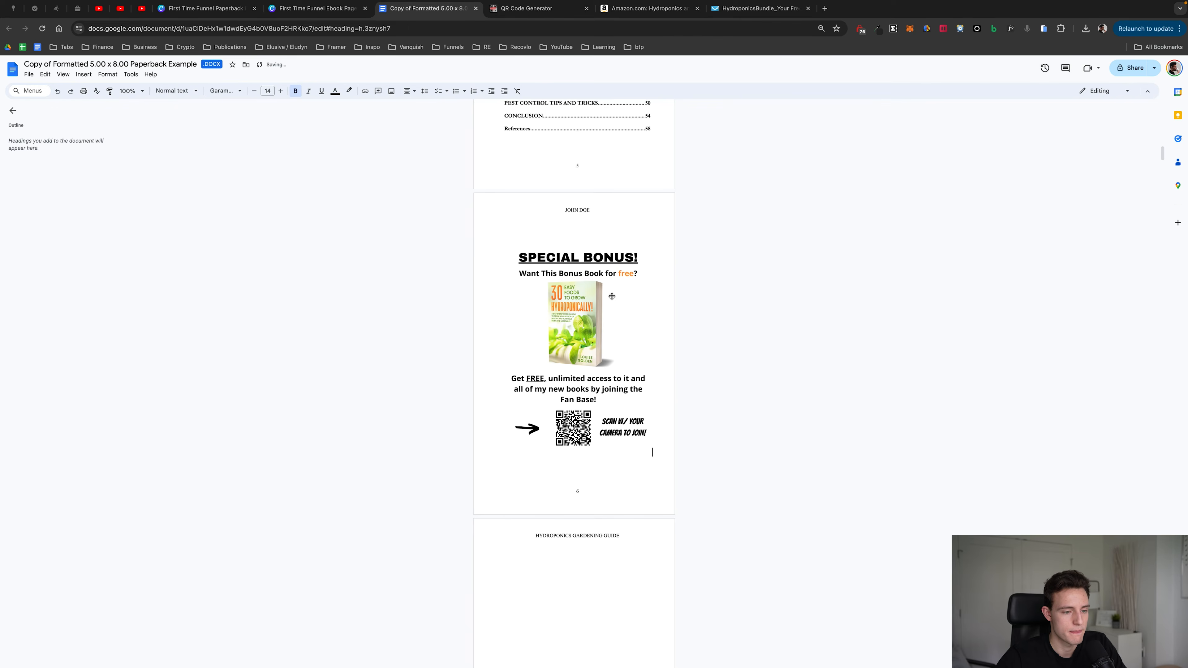
pyautogui.click(611, 296)
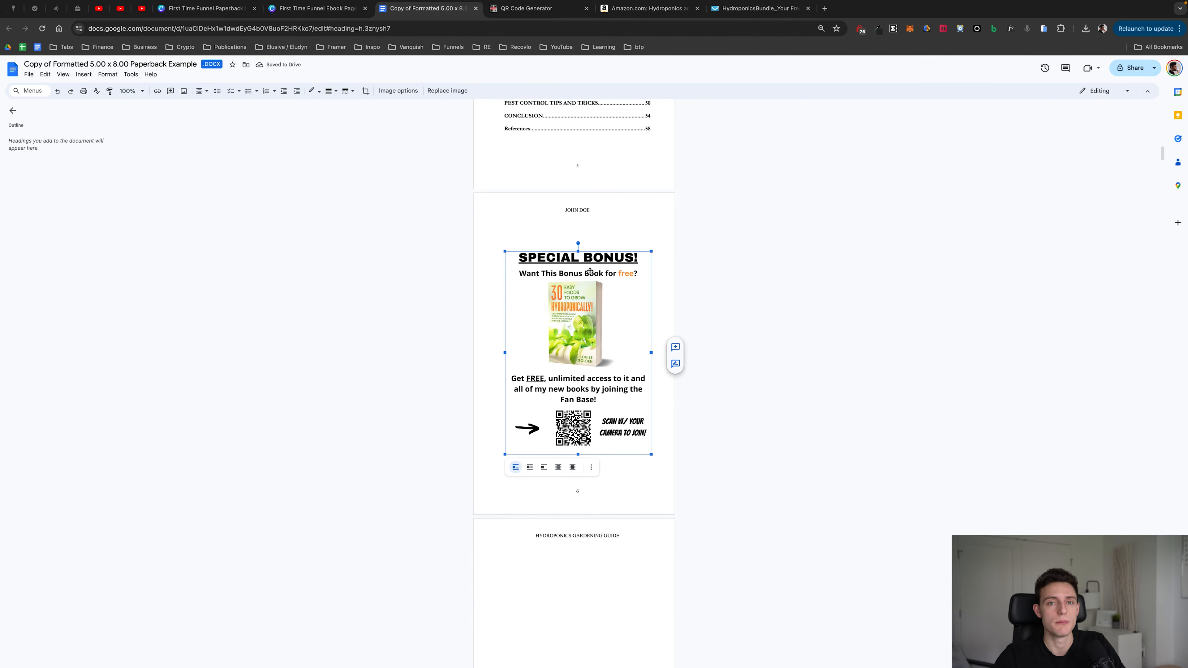
pyautogui.click(905, 335)
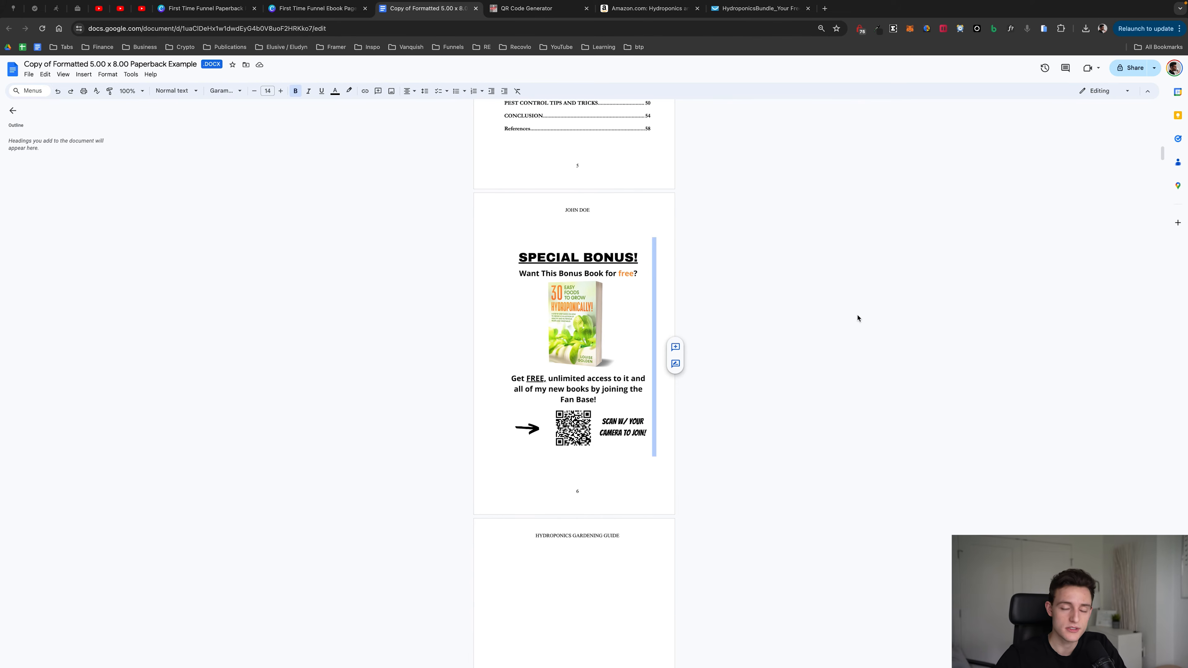
# Step: Replace the QR-code bonus image after the table of contents with First Time Funnel Ebook Page.png from the computer
pyautogui.click(560, 302)
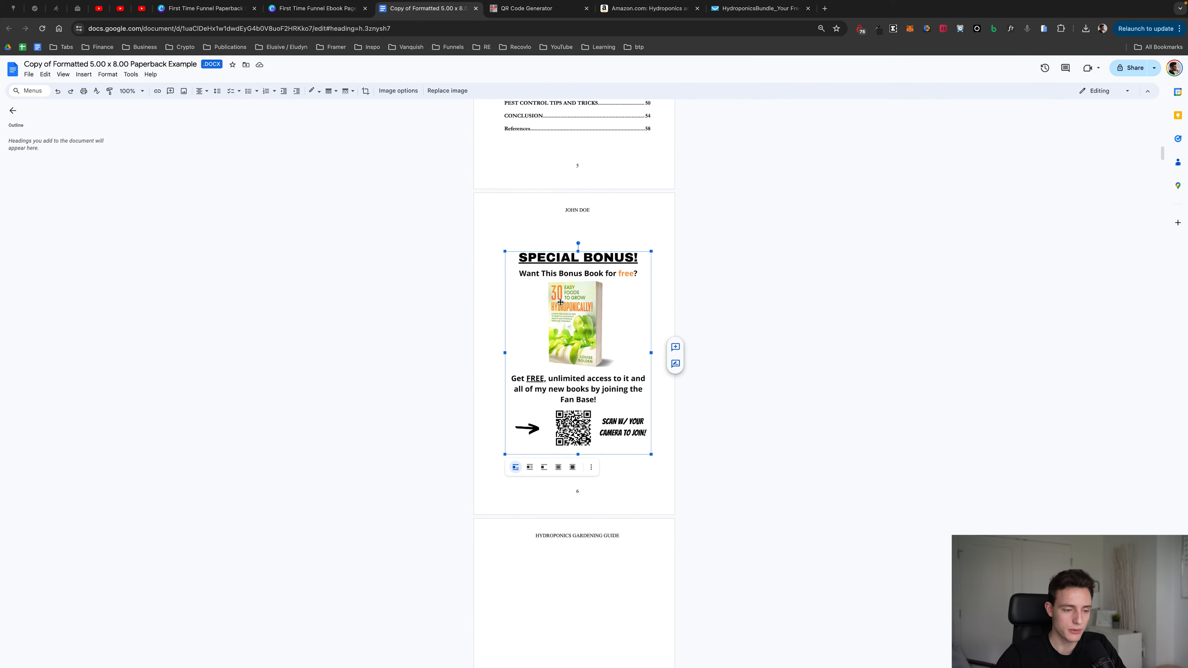
pyautogui.press('BackSpace')
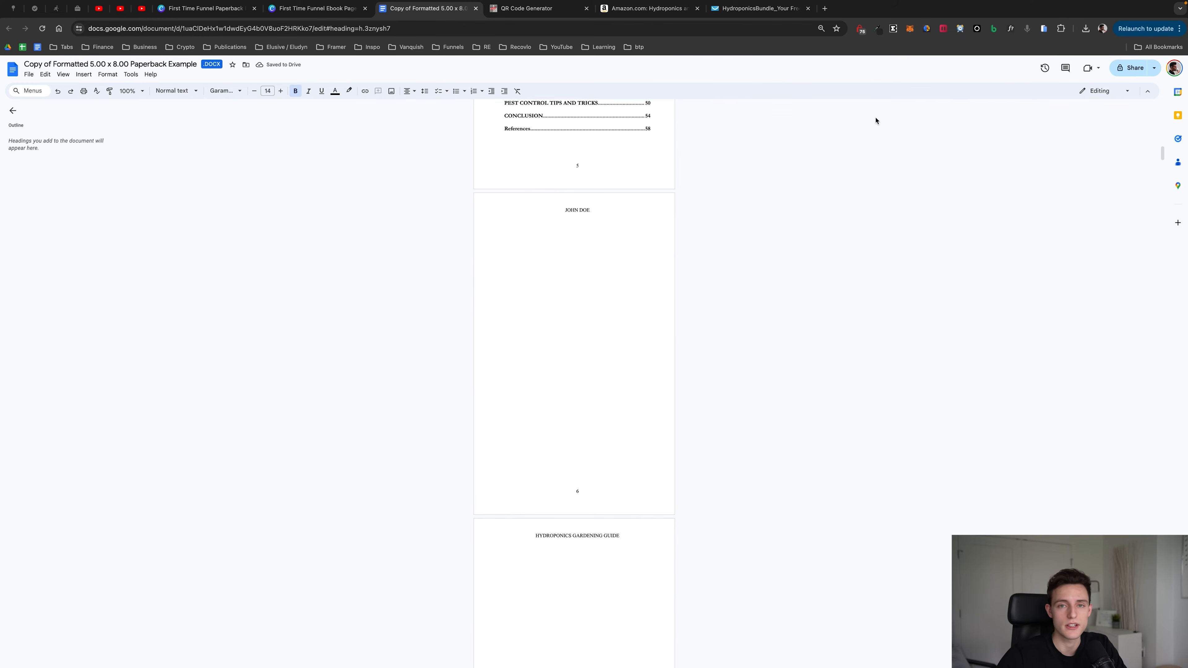
pyautogui.click(86, 76)
pyautogui.moveTo(115, 90)
pyautogui.click(278, 100)
pyautogui.doubleClick(552, 308)
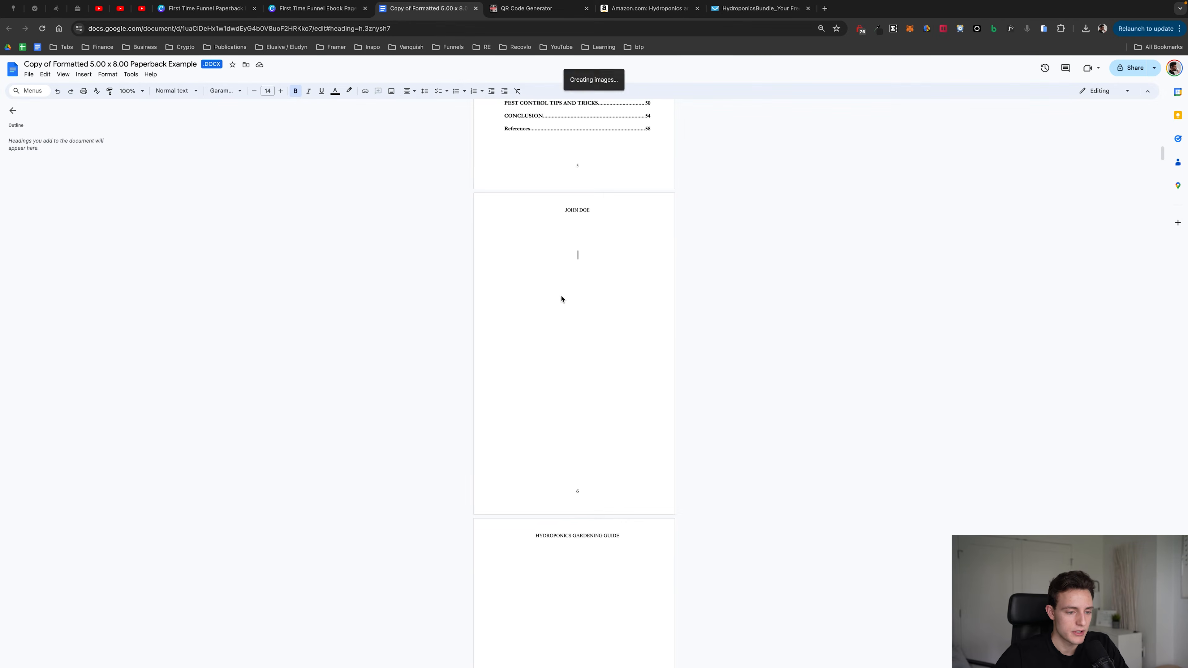
pyautogui.click(579, 433)
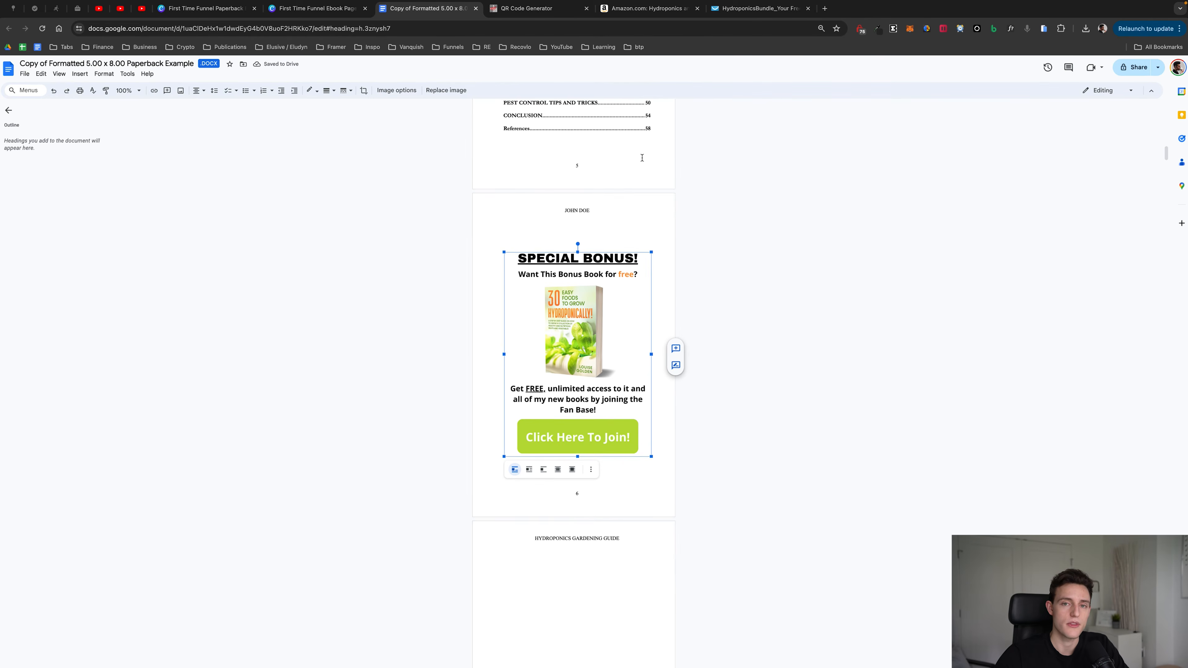
pyautogui.click(763, 234)
pyautogui.click(584, 299)
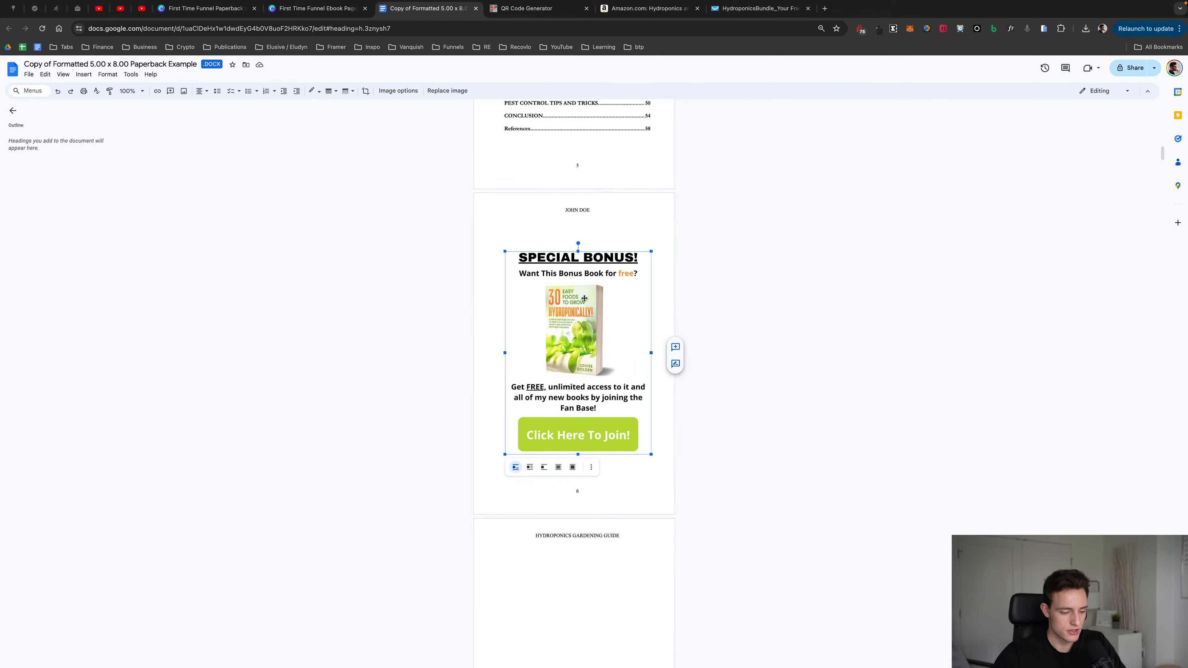
pyautogui.press('super+k')
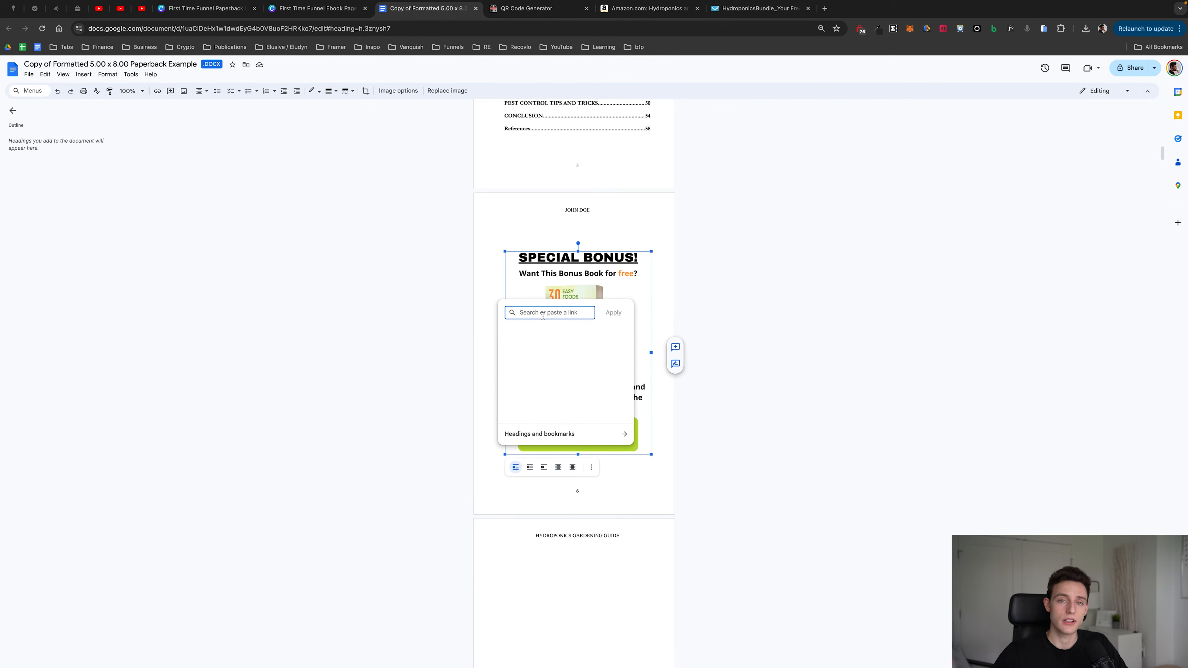
pyautogui.click(734, 8)
pyautogui.click(188, 29)
pyautogui.hotkey('ctrl', 'c')
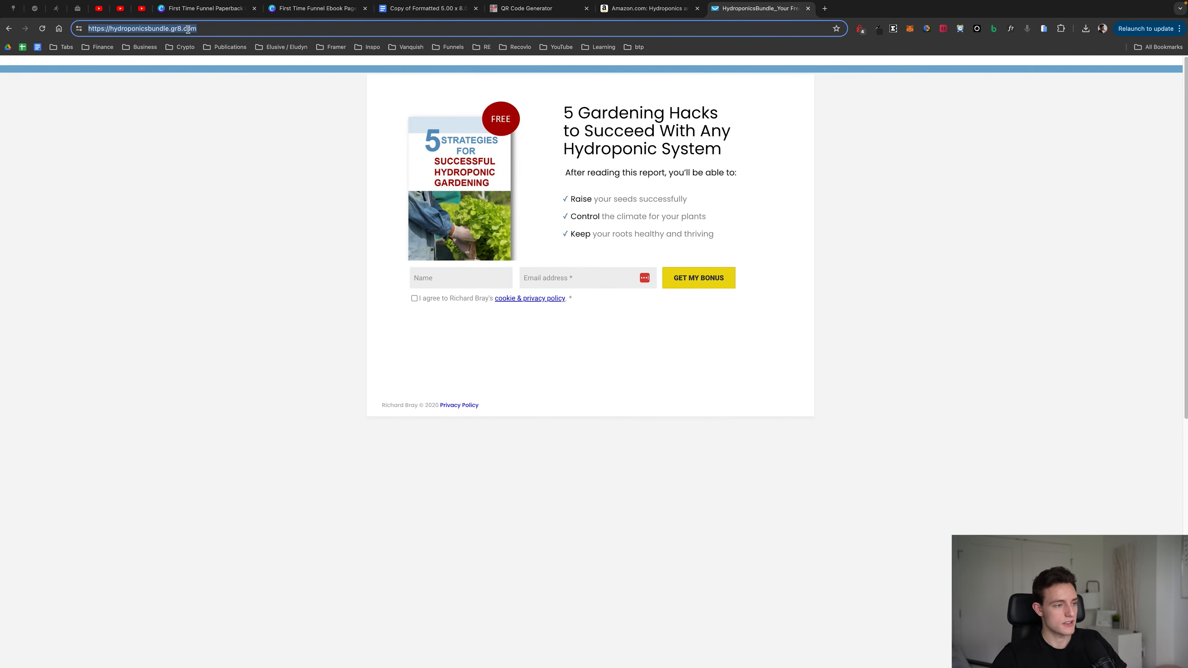
pyautogui.click(434, 9)
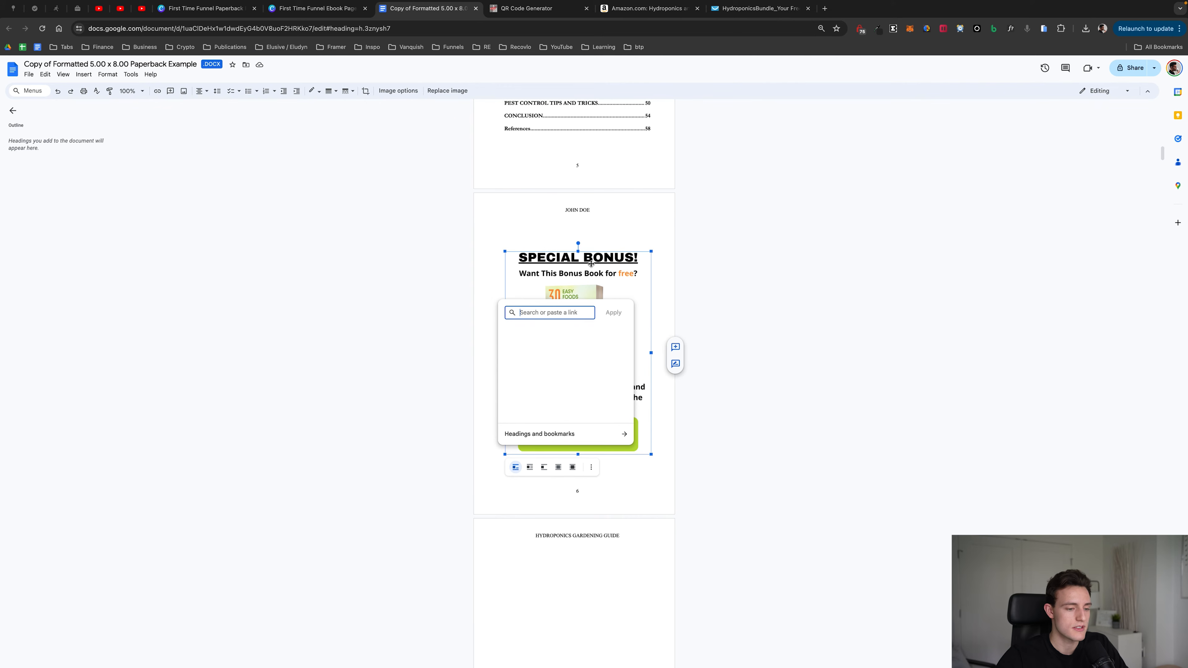
pyautogui.hotkey('ctrl', 'v')
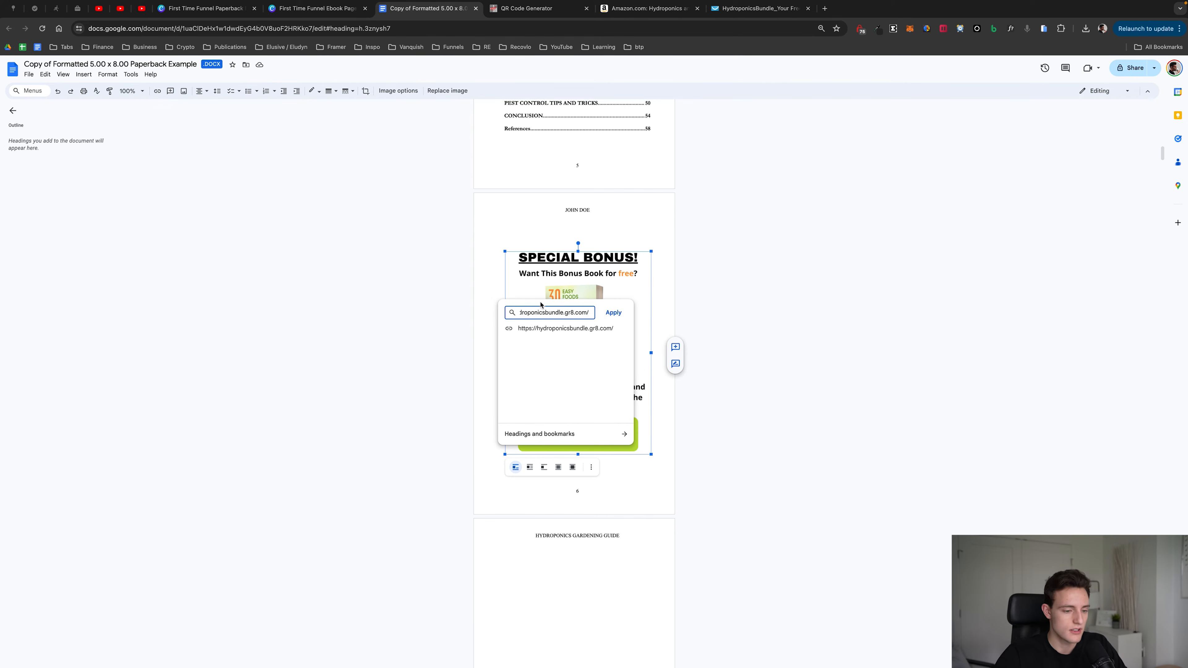
pyautogui.click(613, 312)
pyautogui.click(734, 316)
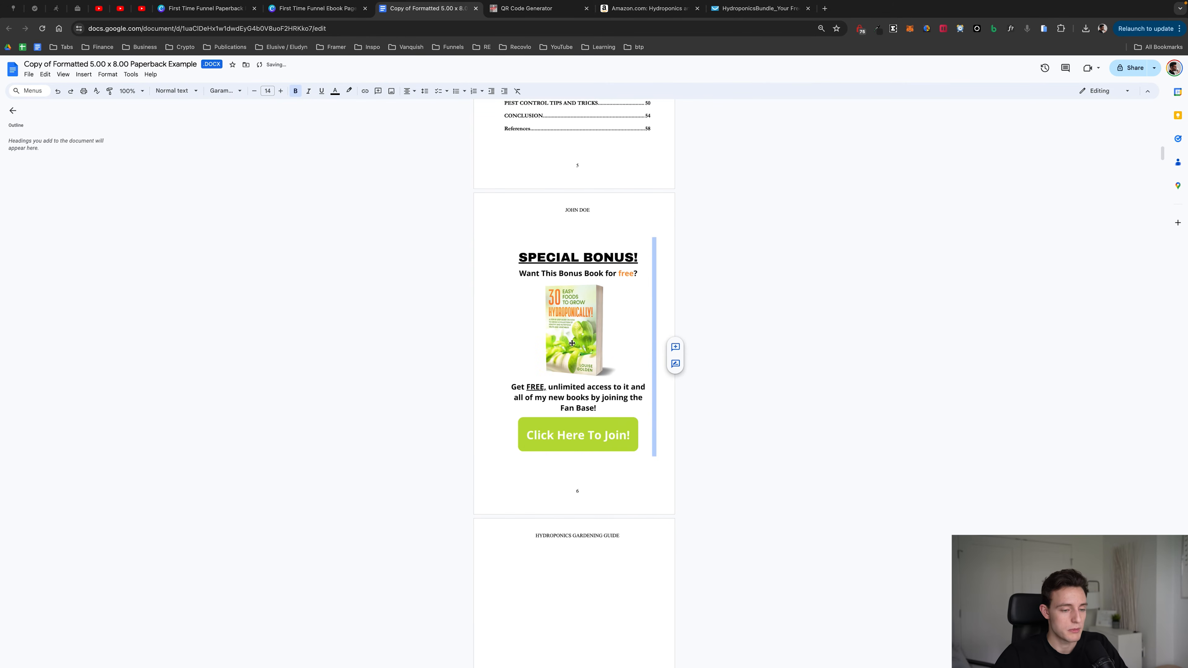
pyautogui.click(590, 433)
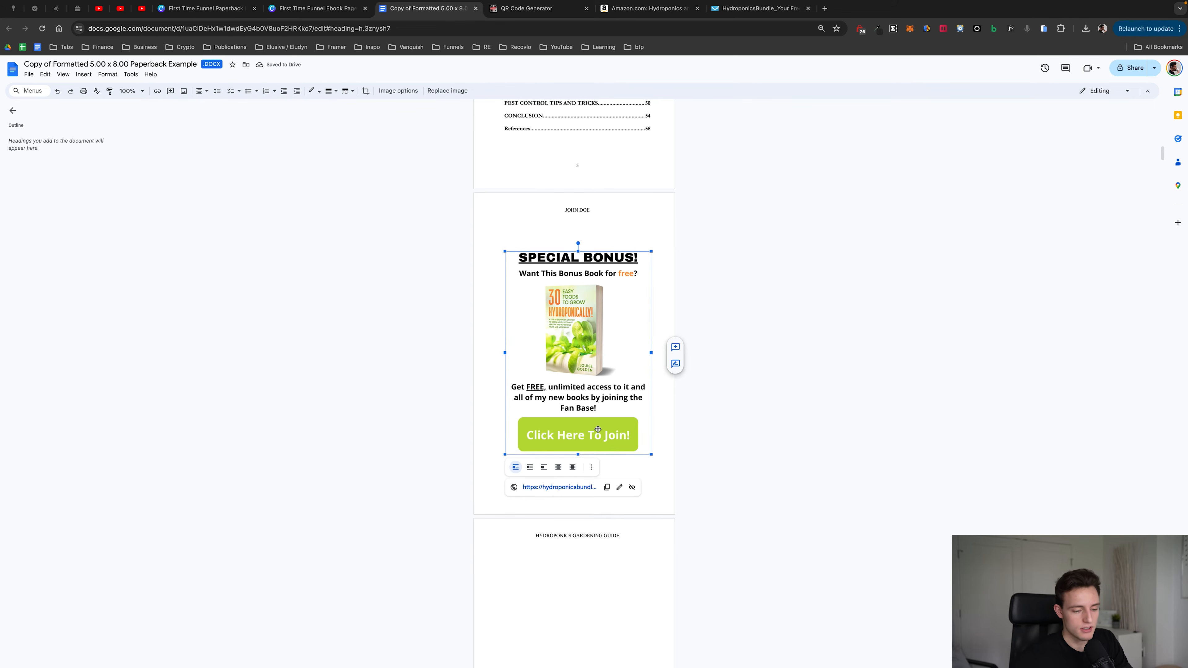
pyautogui.click(559, 487)
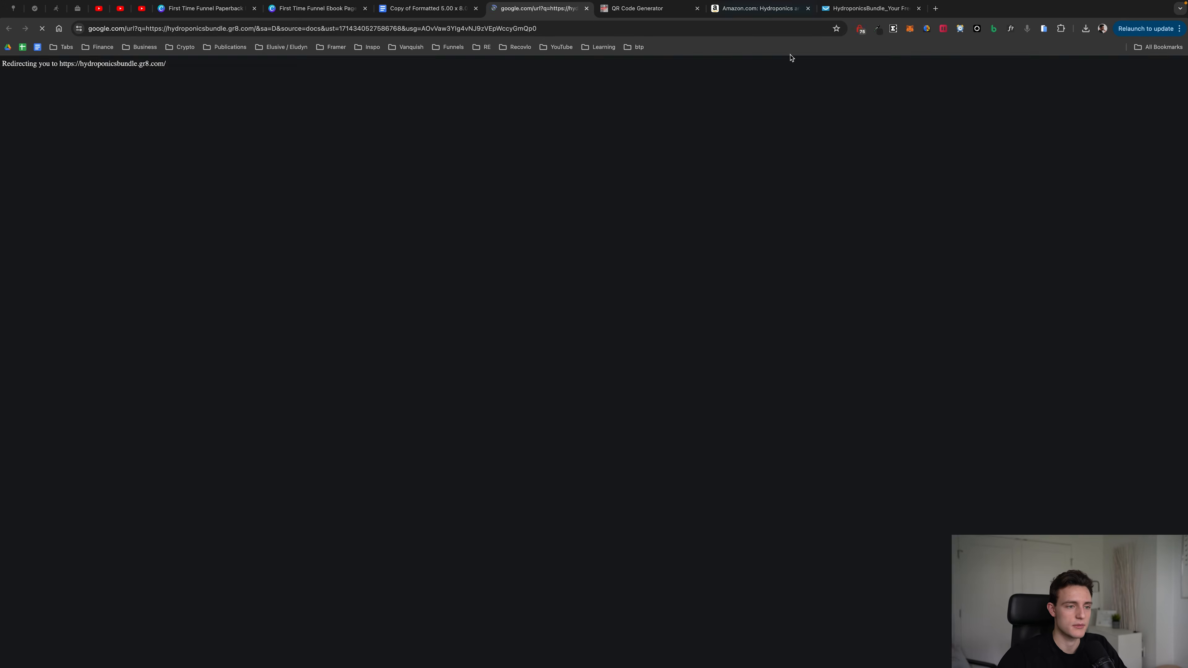